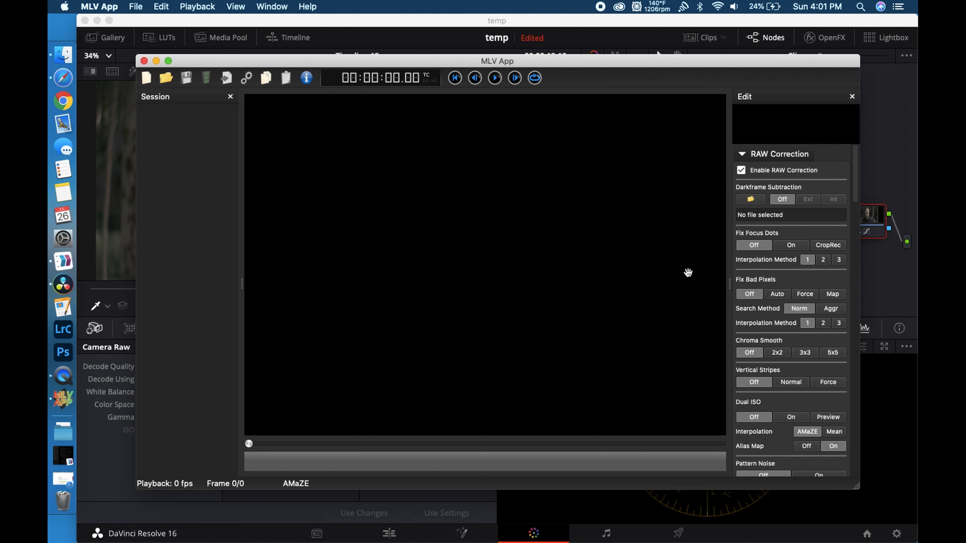
Step: Examine MLV App's clip editing controls, from RAW Correction through Processing, Profiles and Details to Transformation
scroll(772, 274, down, 5)
scroll(772, 275, down, 15)
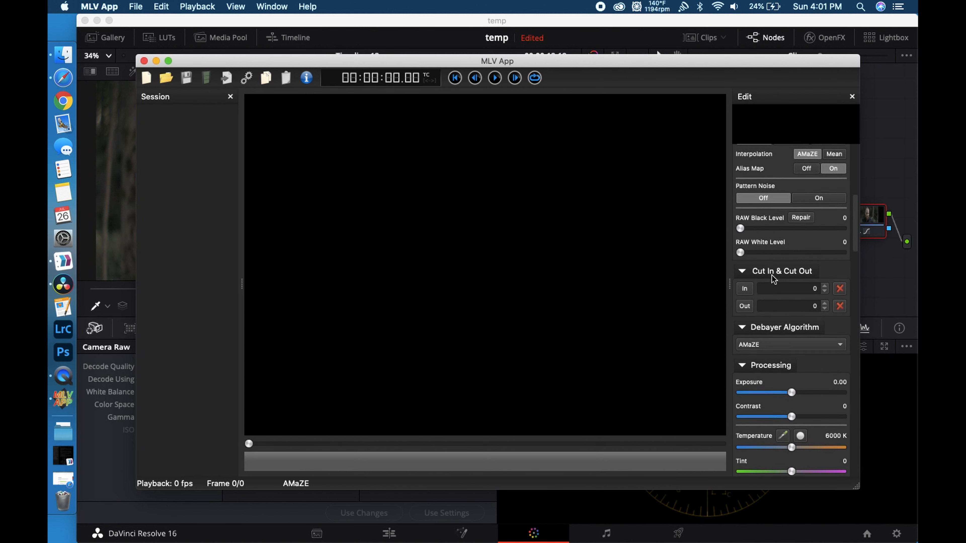
scroll(772, 275, down, 2)
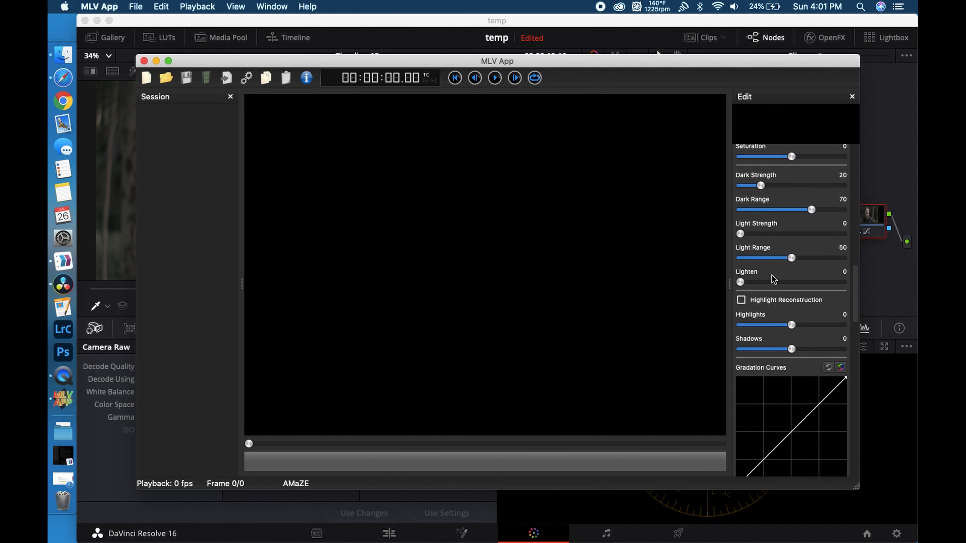
scroll(772, 275, up, 8)
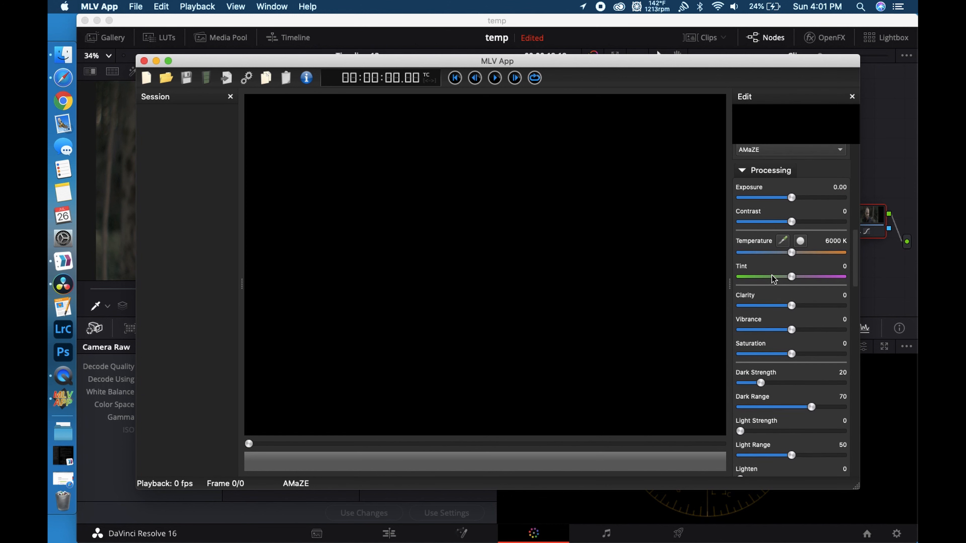
scroll(772, 275, up, 3)
scroll(772, 275, down, 5)
scroll(788, 311, down, 10)
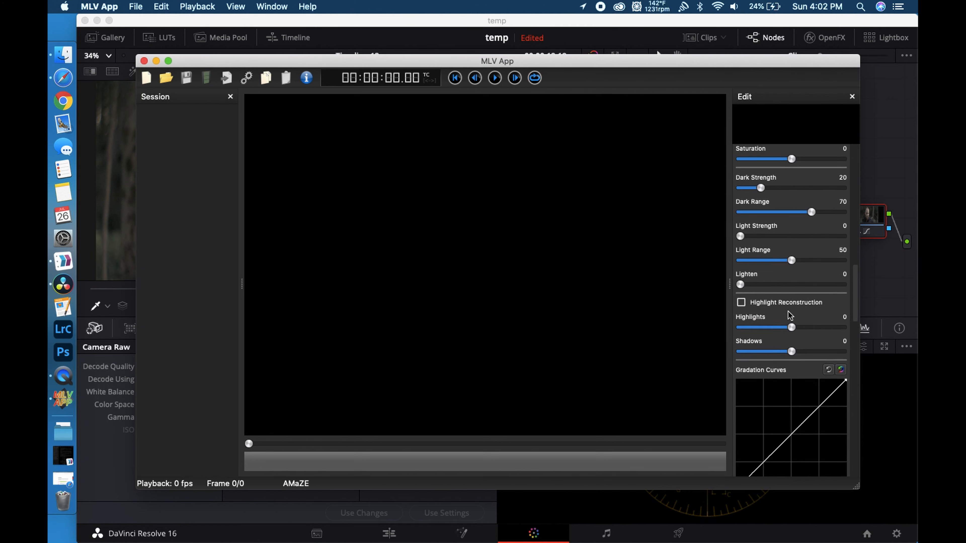
scroll(788, 311, down, 5)
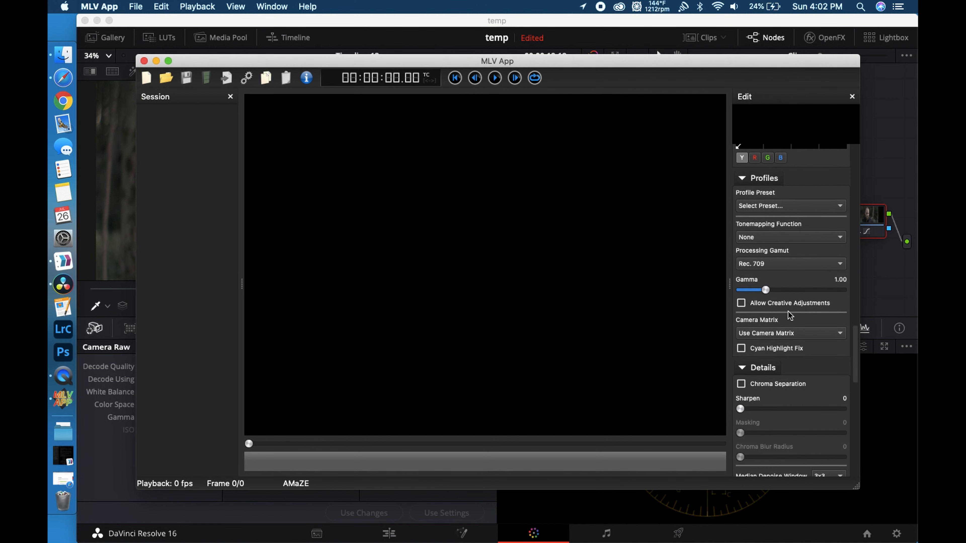
scroll(781, 347, down, 10)
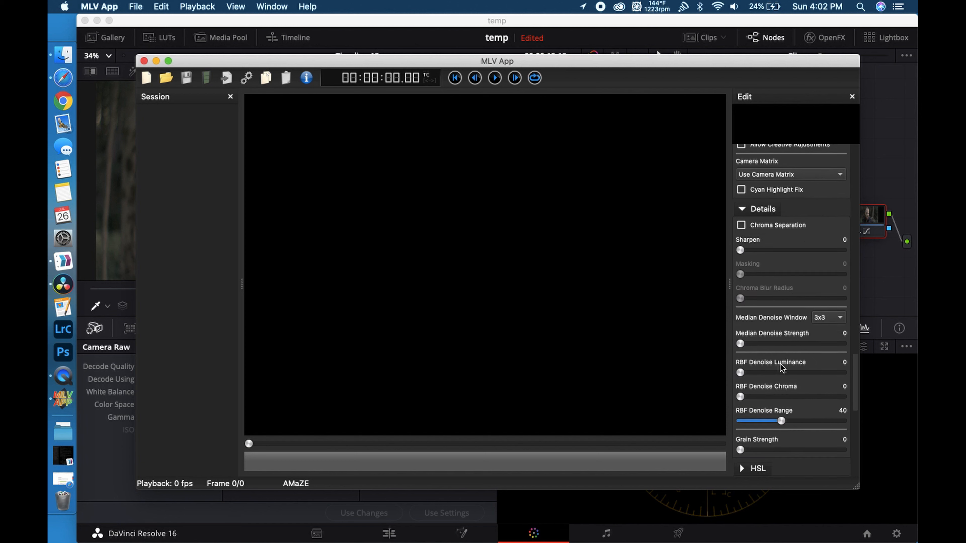
scroll(797, 204, up, 5)
scroll(786, 375, down, 10)
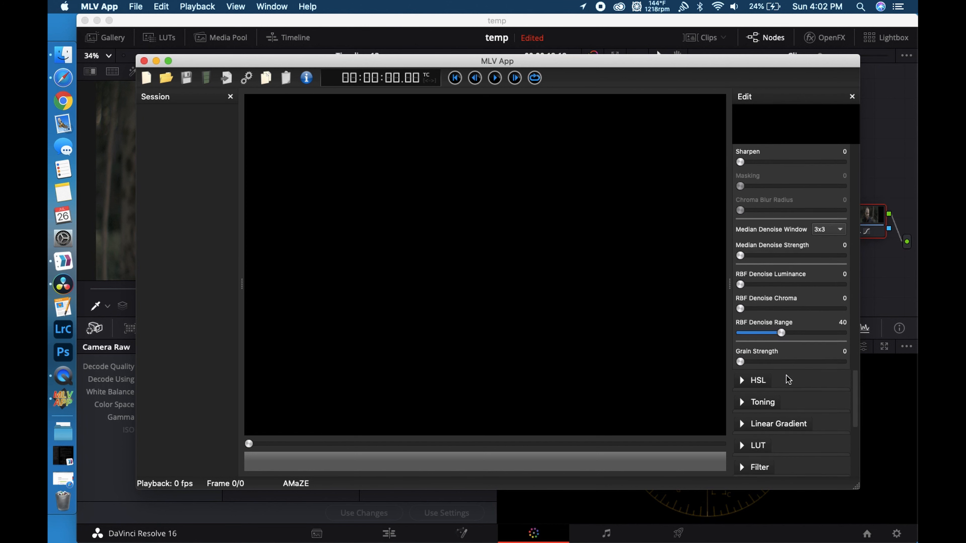
scroll(768, 454, down, 5)
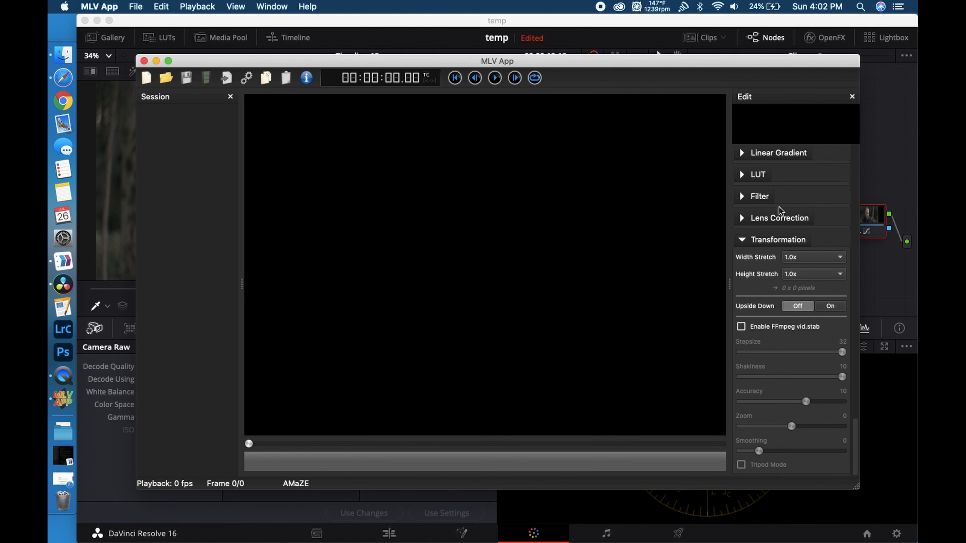
scroll(778, 229, up, 15)
scroll(770, 229, up, 5)
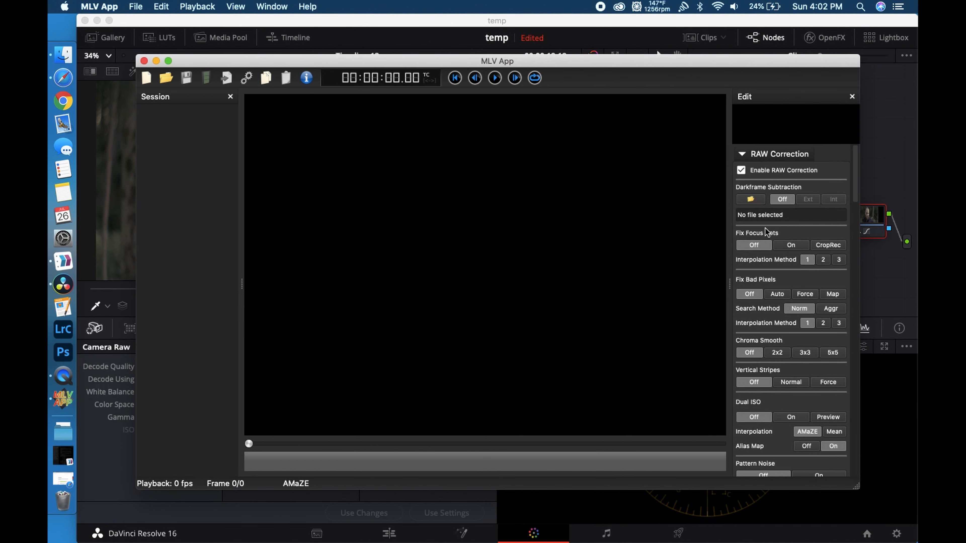
Step: Set the export codec to CinemaDNG Uncompressed in the export settings
click(247, 78)
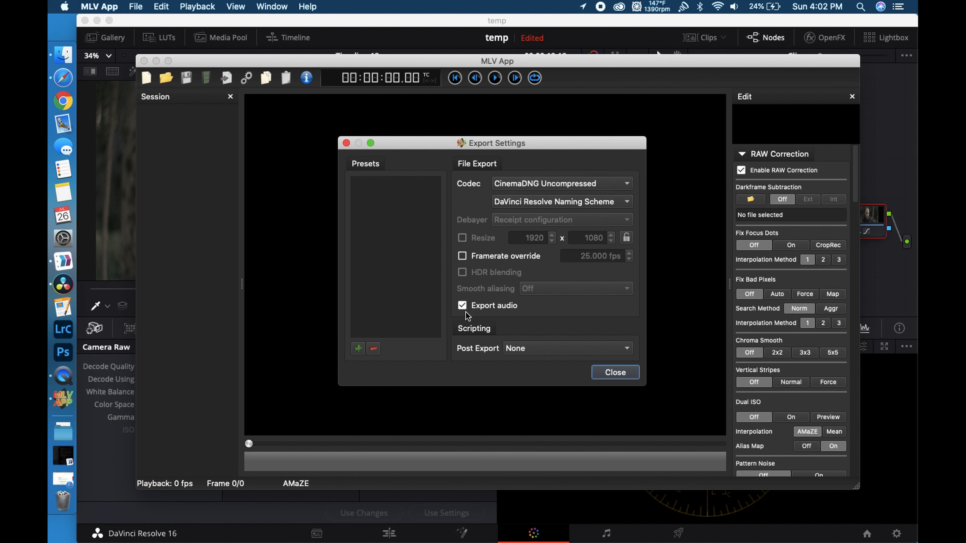
click(615, 373)
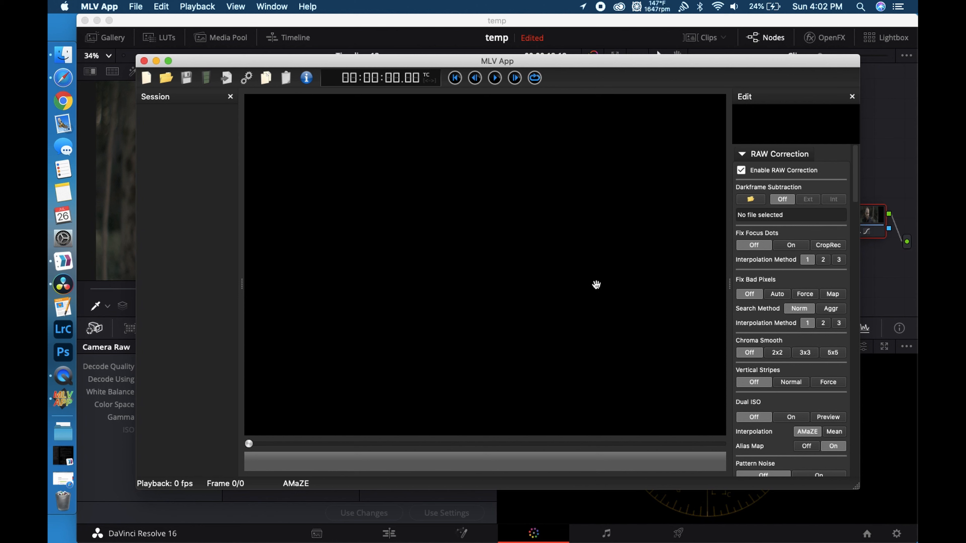
click(246, 78)
click(514, 182)
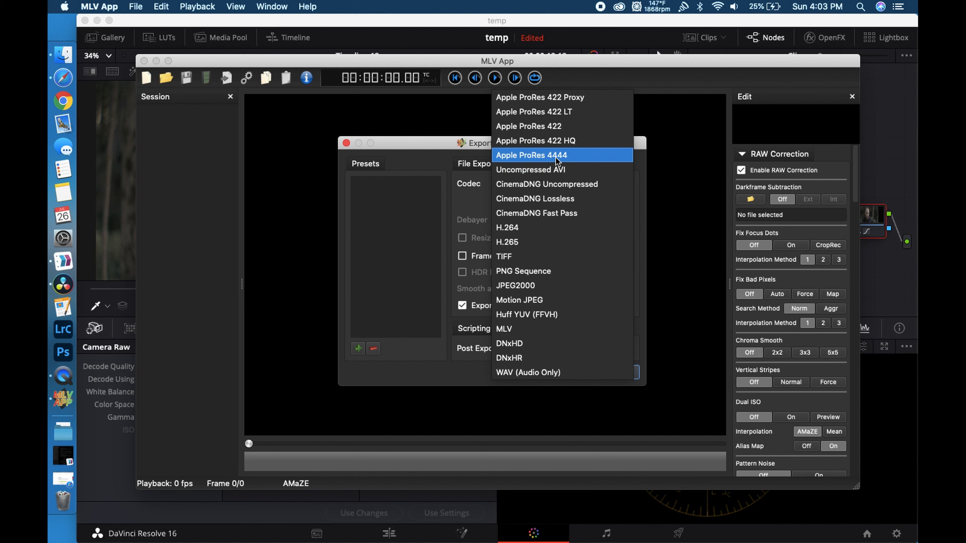
click(548, 185)
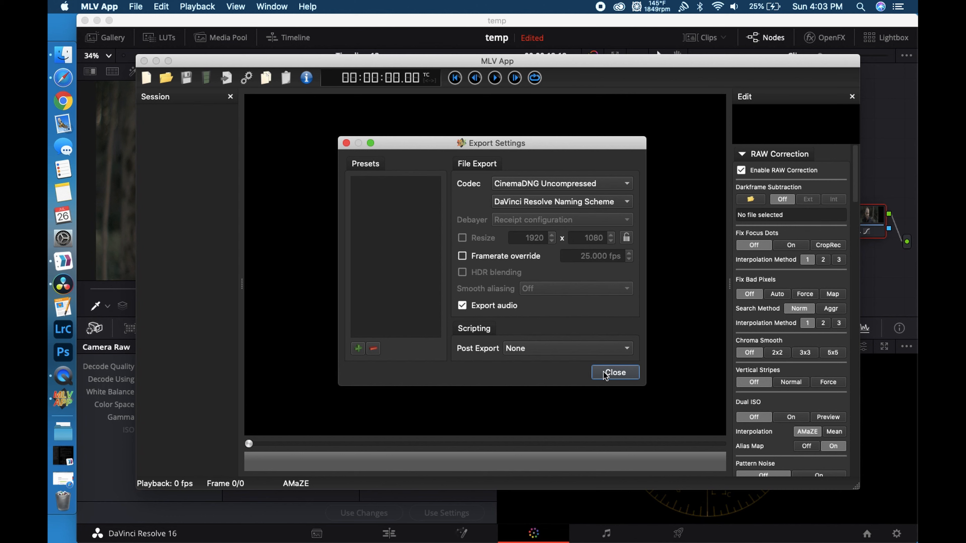
click(613, 372)
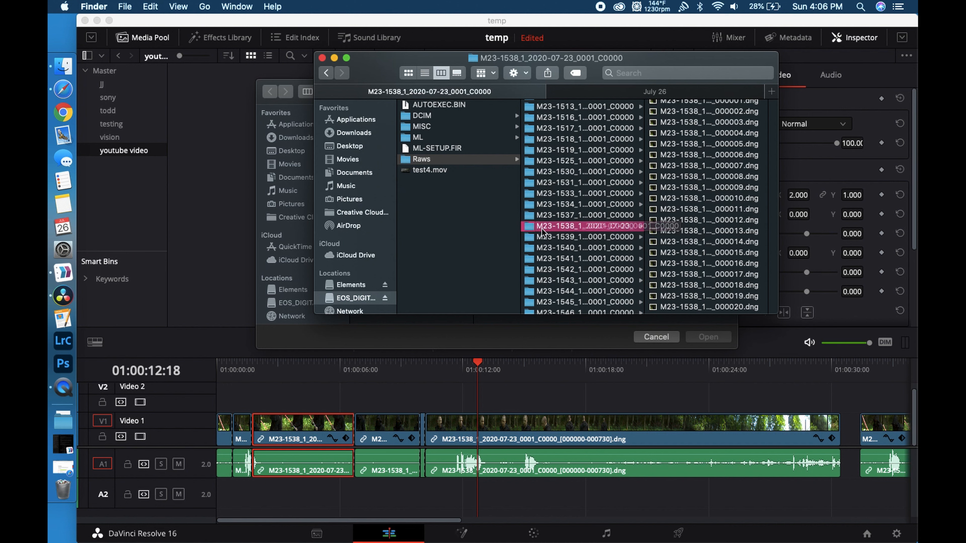
Step: Import the M23-1538_1_2020-07-23_0001_C0000 DNG folder from Raws into DaVinci Resolve's "youtube video" bin and load the clip in the viewer
scroll(710, 147, down, 20)
scroll(712, 218, down, 20)
scroll(713, 218, down, 20)
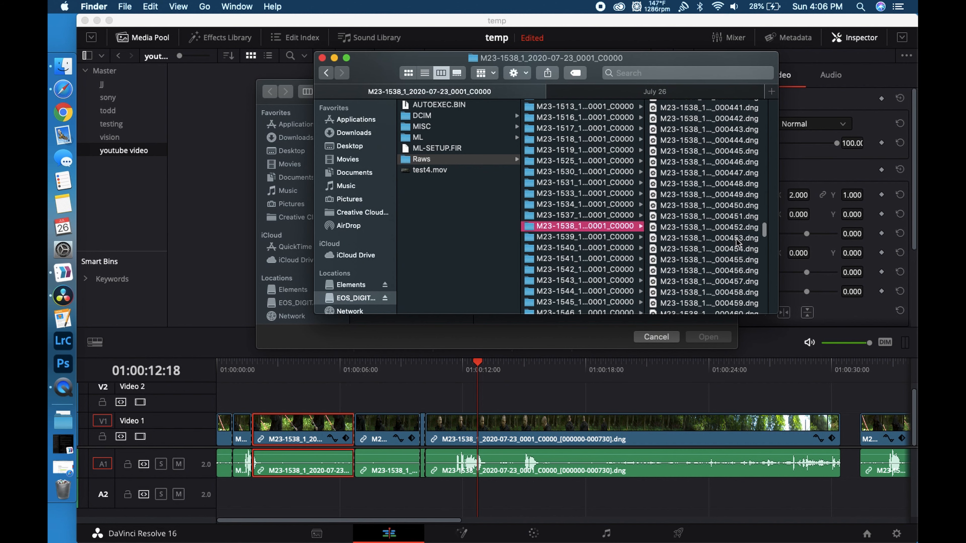
scroll(736, 242, down, 20)
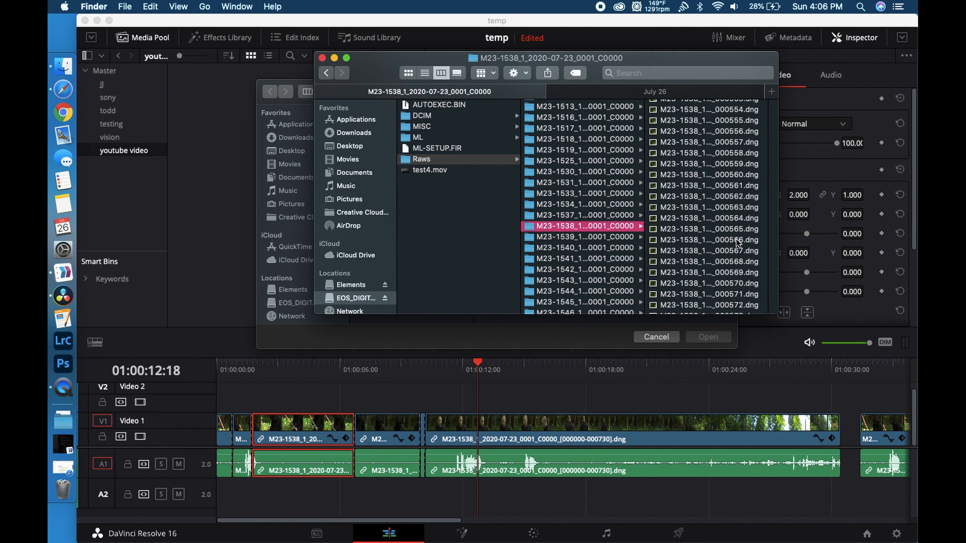
scroll(702, 228, down, 20)
scroll(702, 229, down, 10)
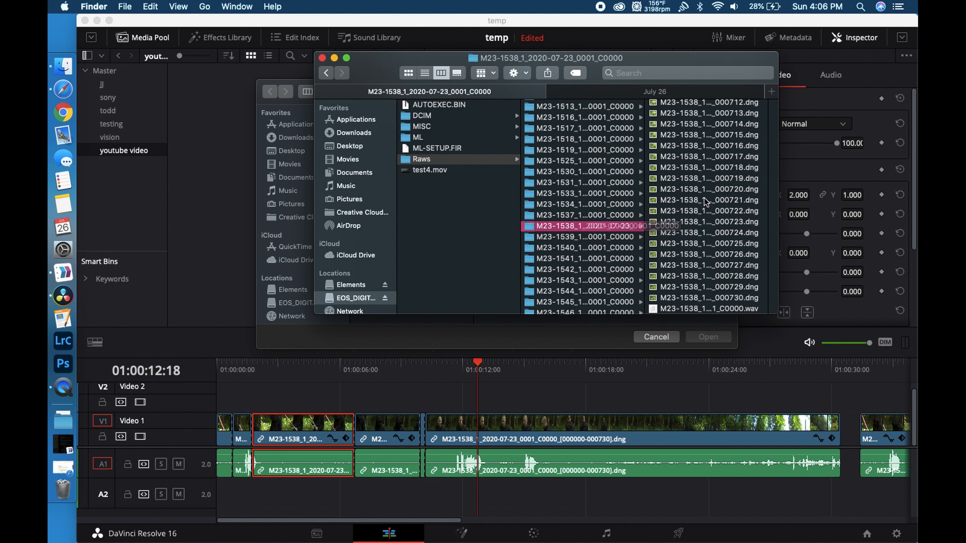
drag(602, 227, 209, 213)
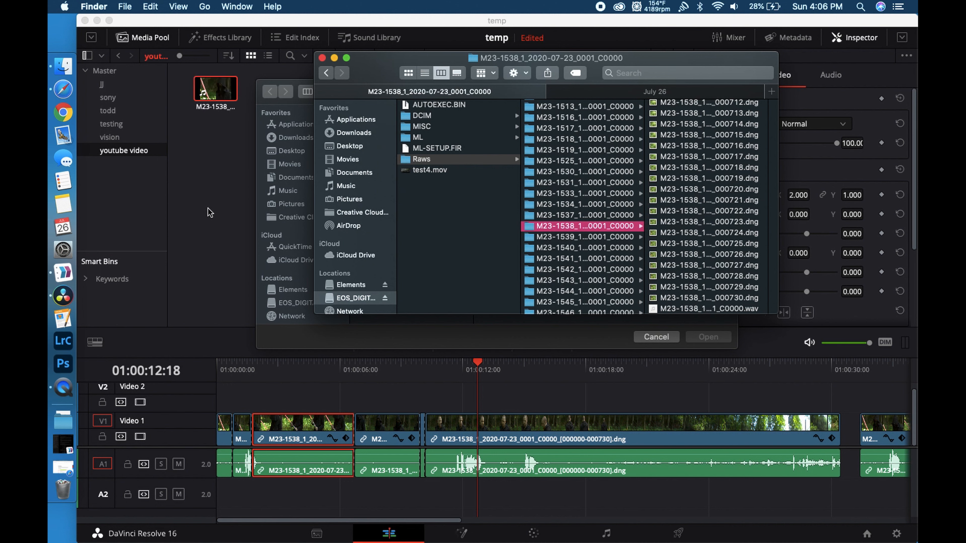
click(208, 211)
double_click(210, 90)
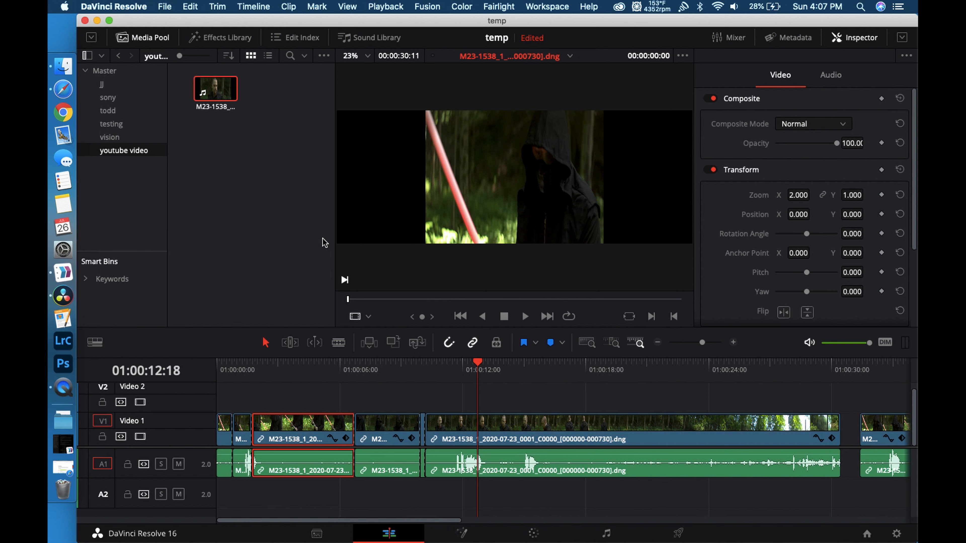
Step: Create a new timeline with custom settings: 2560 x 960 resolution and a frame rate of 23.976
key(super+n)
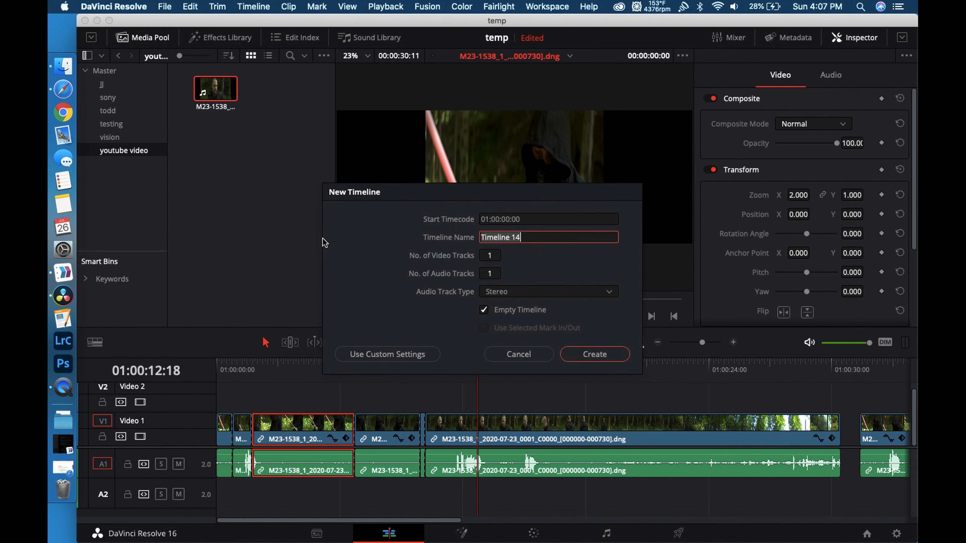
click(431, 357)
click(470, 220)
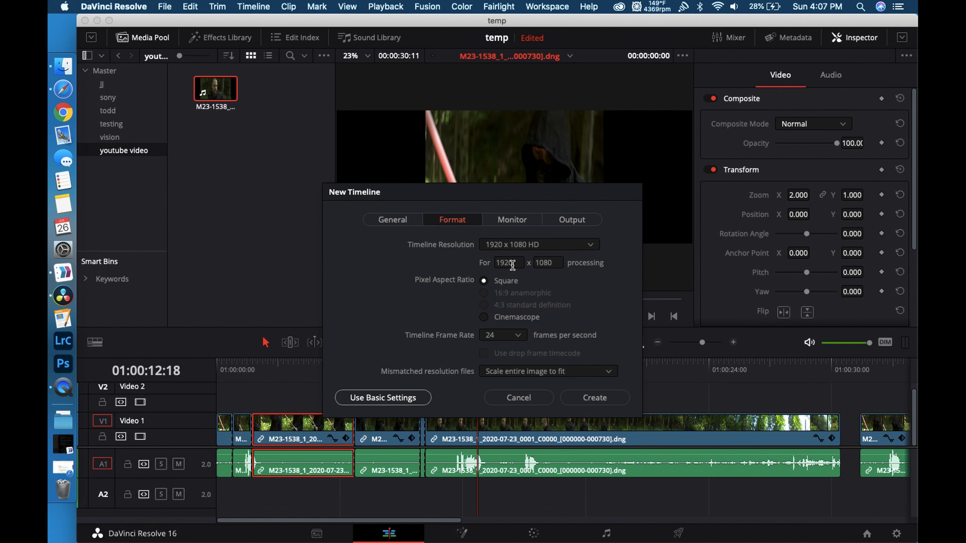
double_click(513, 262)
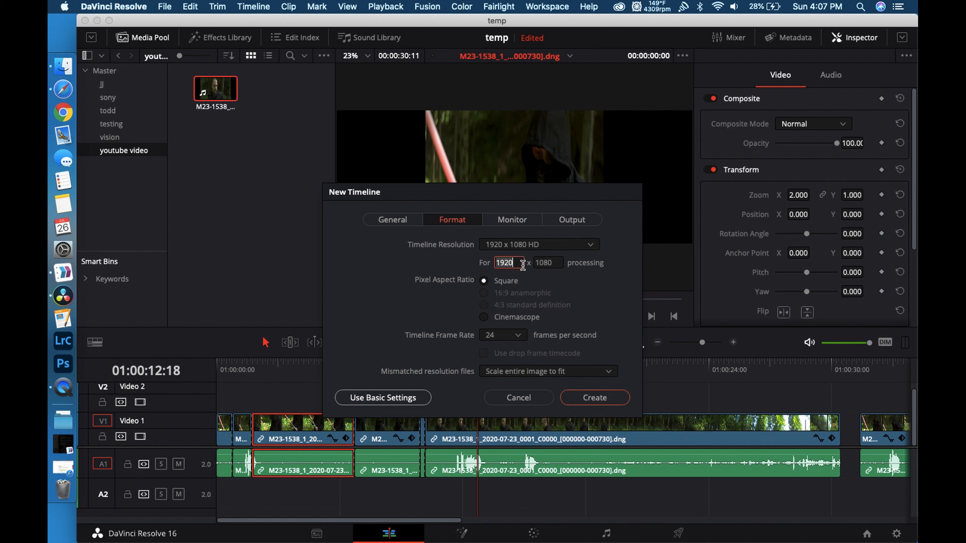
text(2560)
double_click(552, 260)
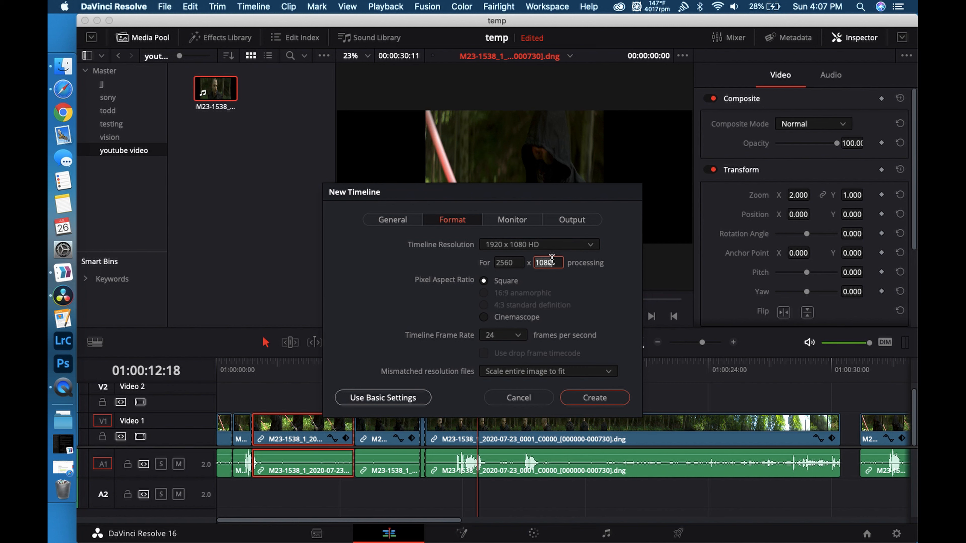
text(960)
click(498, 340)
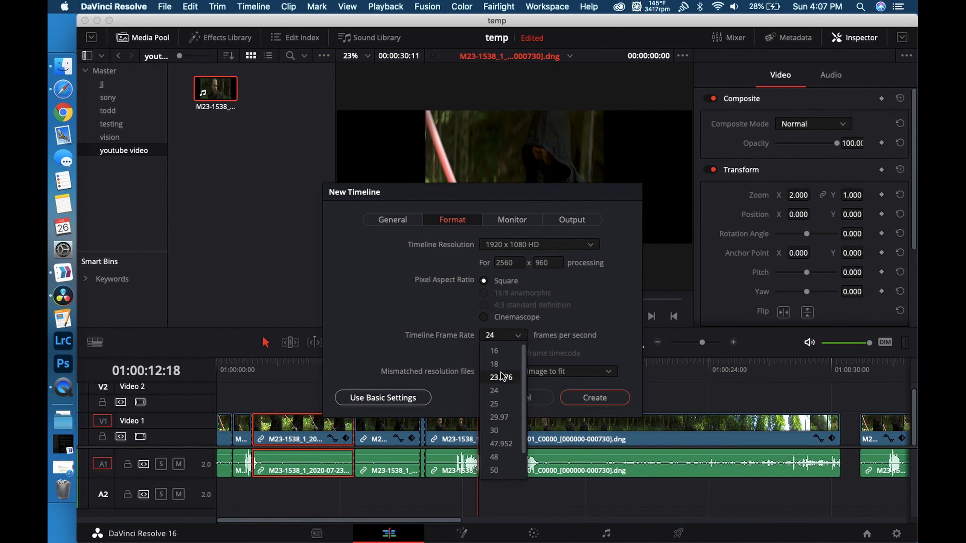
click(501, 379)
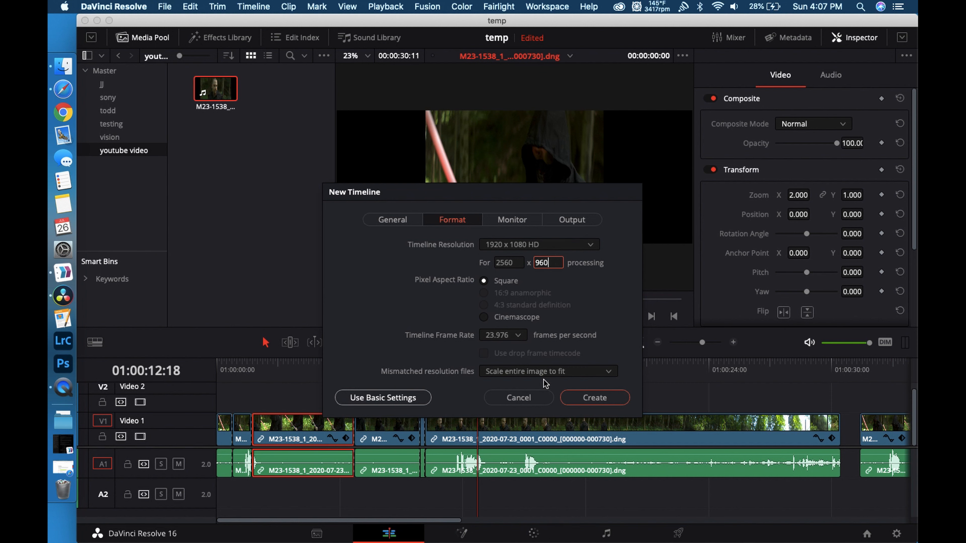
click(593, 399)
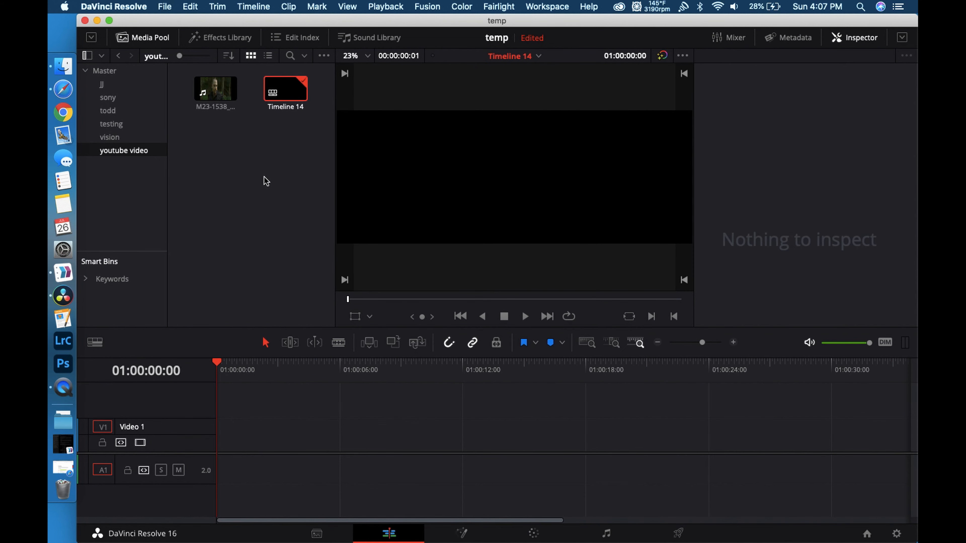
Step: Place the M23-1538 clip at the start of the new timeline and set its horizontal zoom to 2
drag(212, 89, 217, 434)
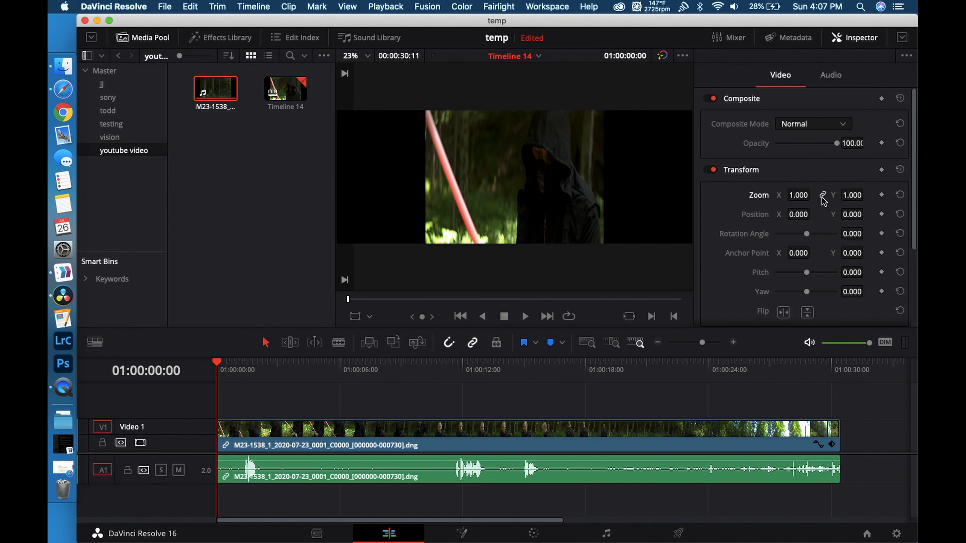
click(797, 195)
text(2)
key(Return)
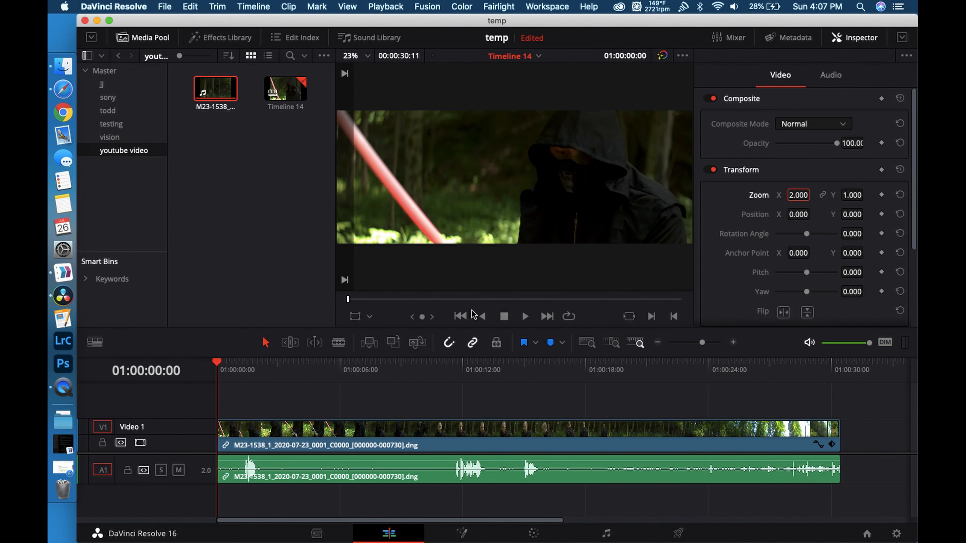
Step: Move the playhead to 01:00:12:01 and open the clip on the Color page
click(459, 373)
drag(463, 374, 464, 375)
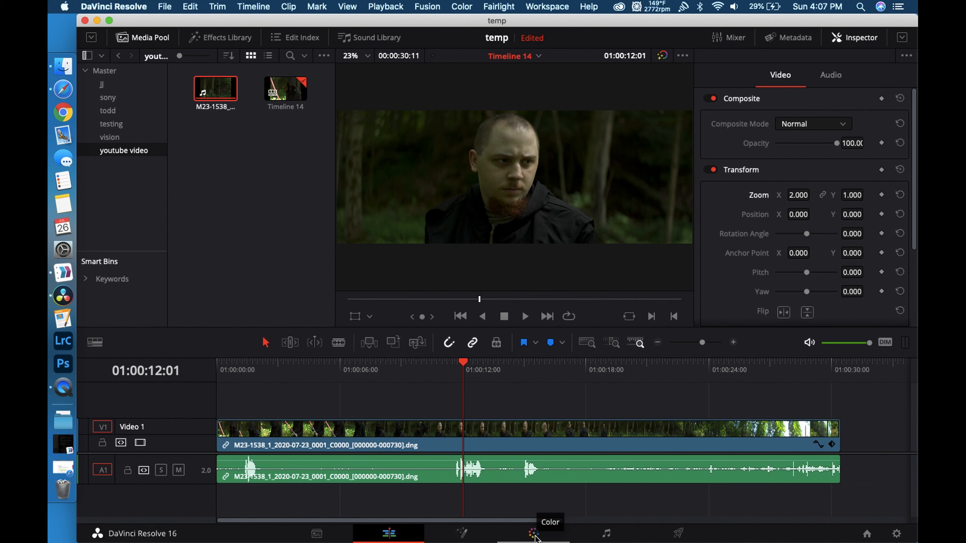
click(534, 533)
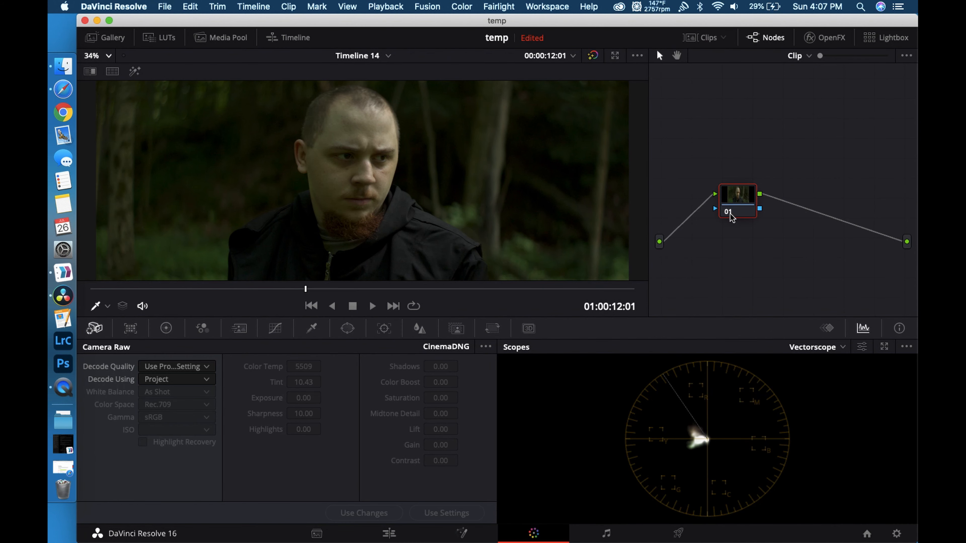
Step: Reposition node 01 in the node graph and switch the scopes to Waveform
drag(740, 188, 722, 164)
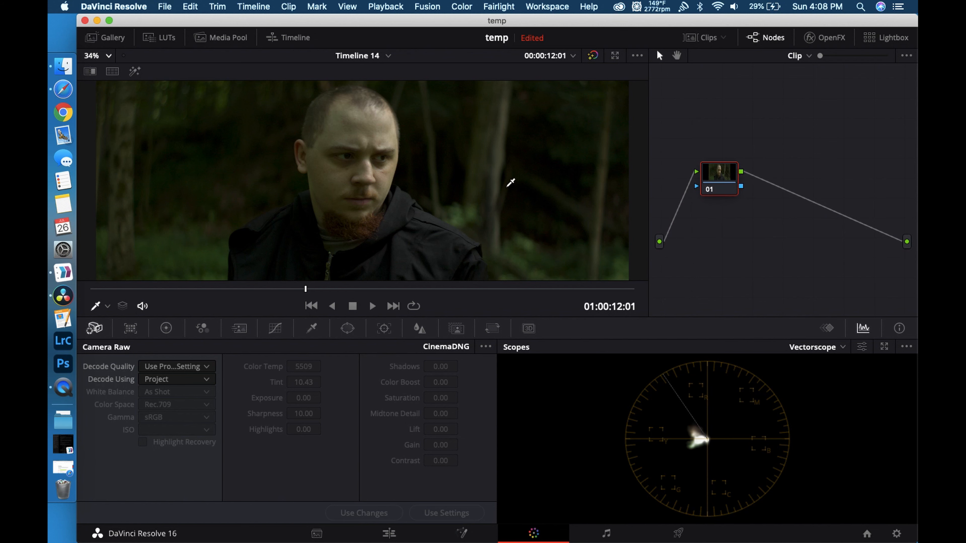
click(829, 346)
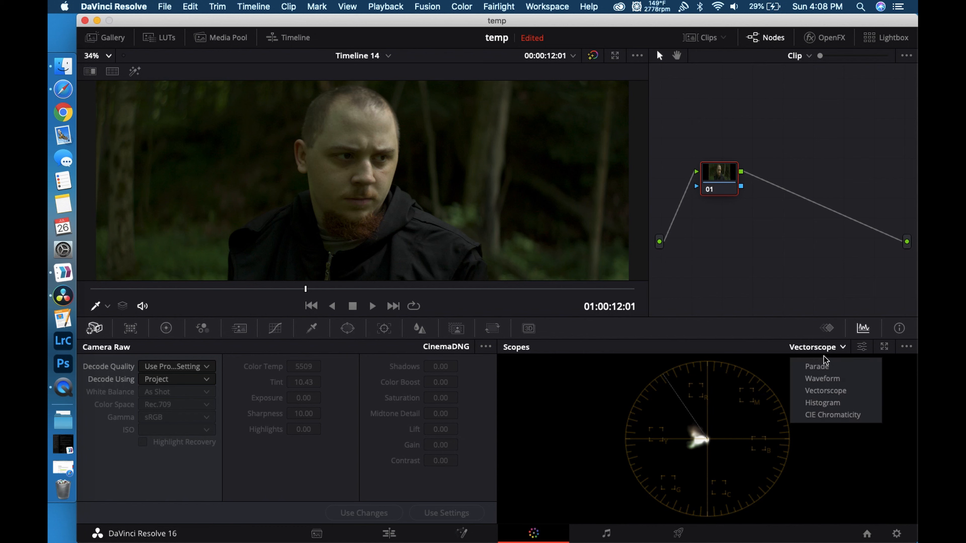
click(822, 378)
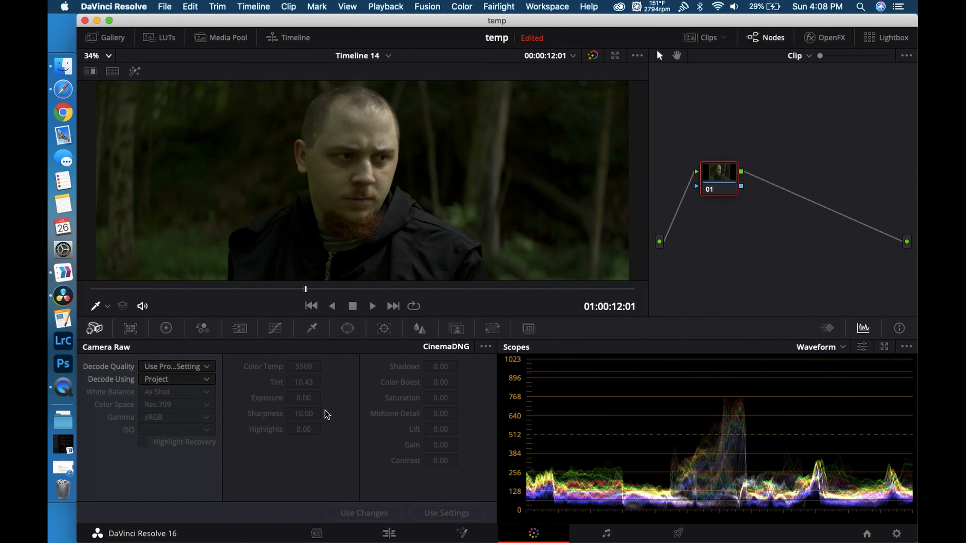
click(166, 328)
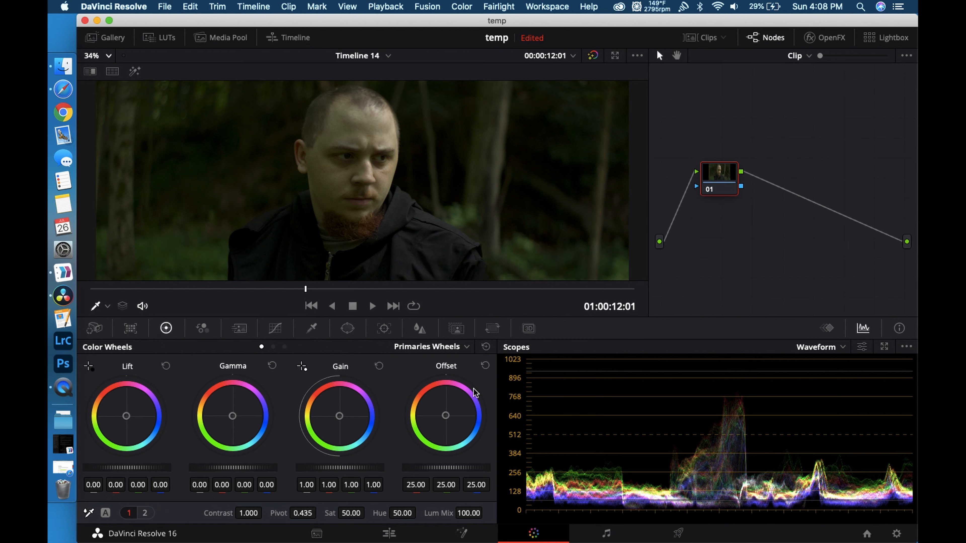
click(275, 328)
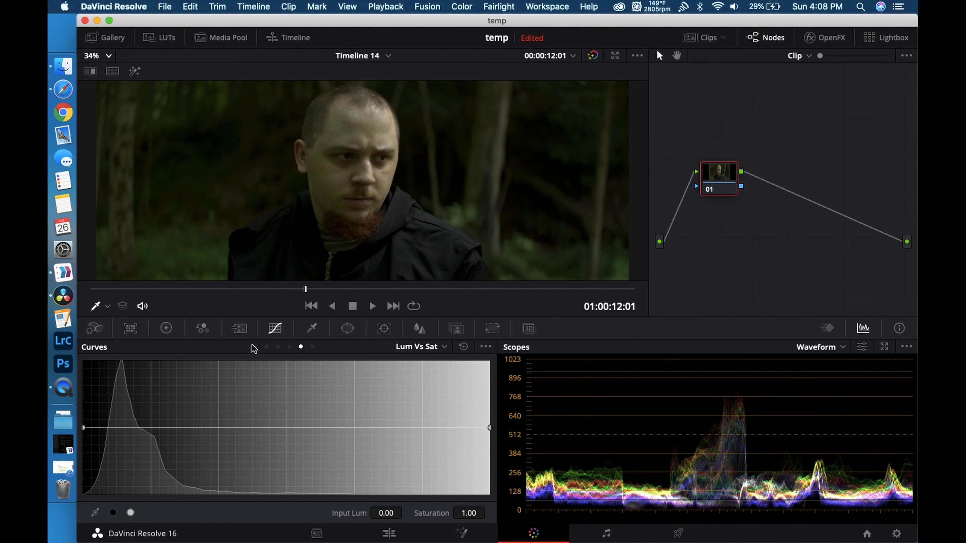
click(254, 346)
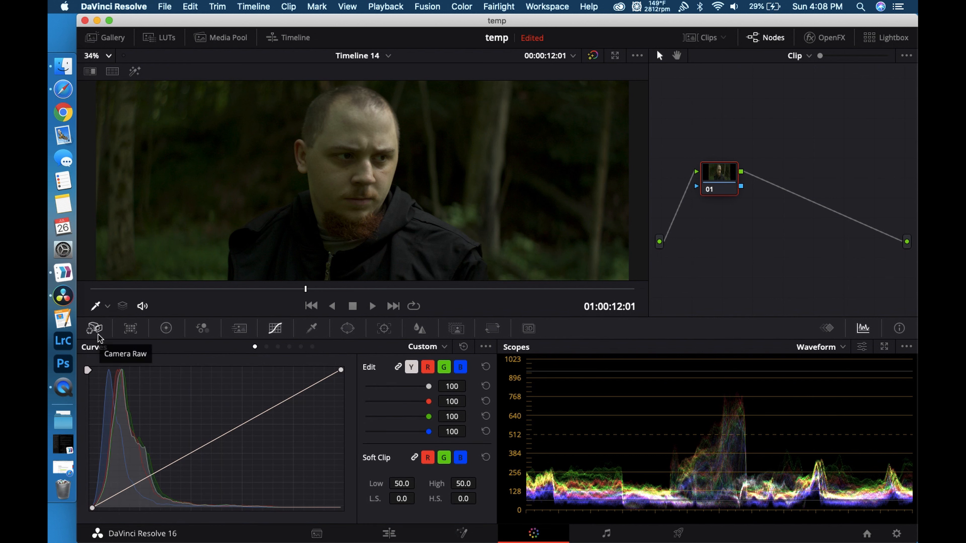
Step: Open the clip's Camera Raw settings and set Decode Using to Clip
click(95, 328)
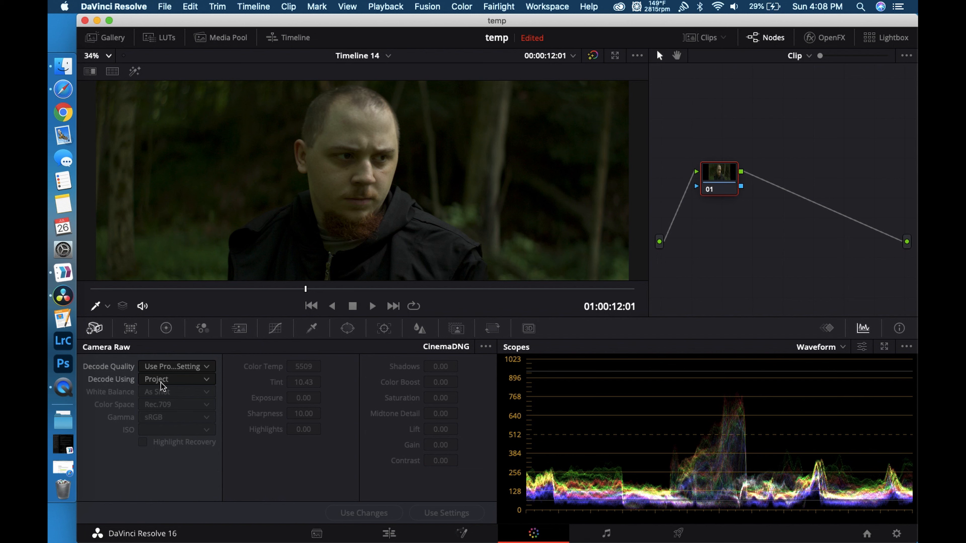
click(173, 385)
click(161, 444)
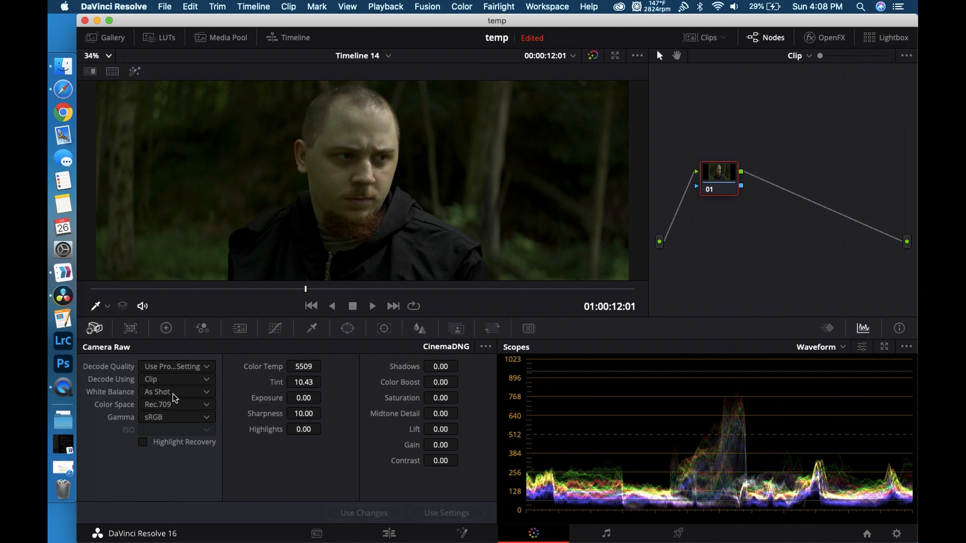
Step: Try the Daylight white balance on the raw clip and return it to As Shot
click(185, 394)
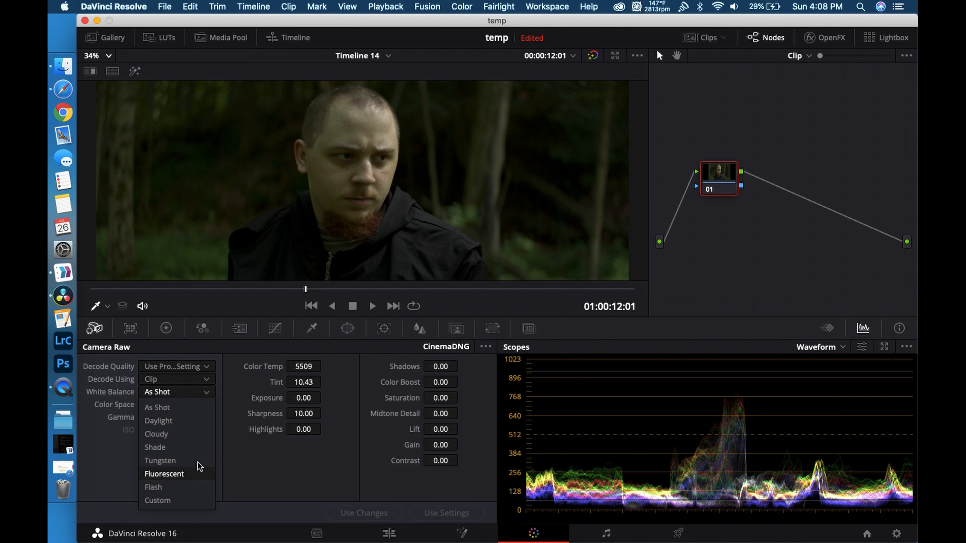
click(170, 423)
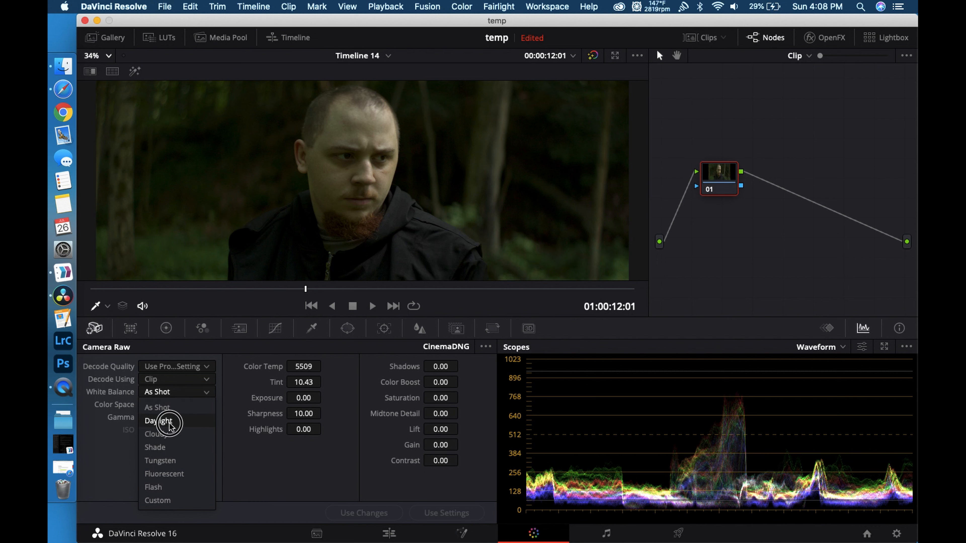
click(176, 394)
click(173, 408)
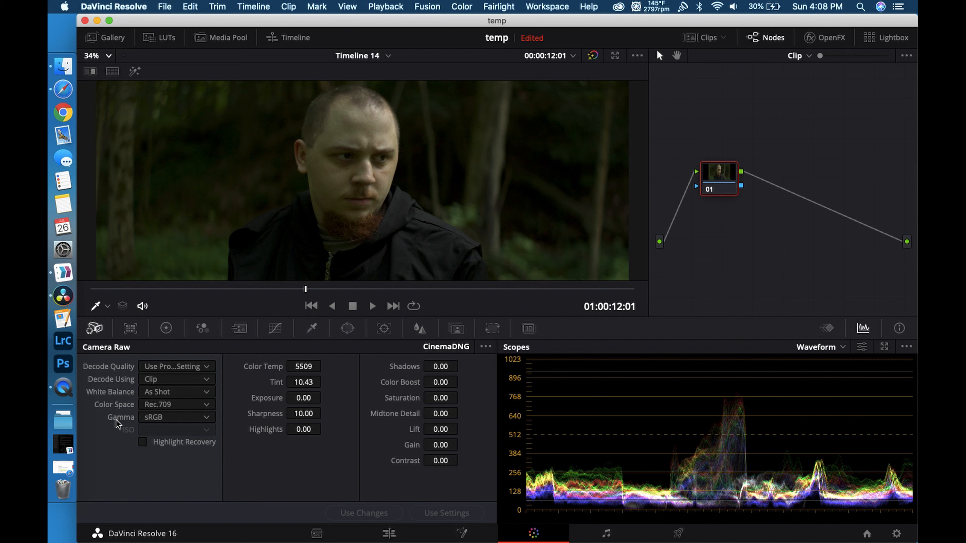
Step: Set the raw clip's color space to Blackmagic Design with Blackmagic Design Film gamma, keeping Highlight Recovery off
click(156, 405)
click(171, 447)
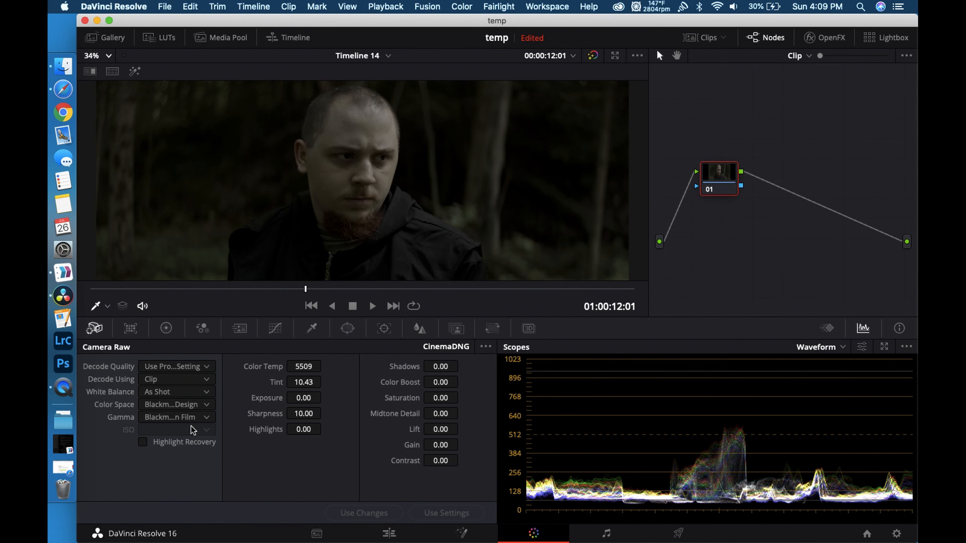
click(177, 419)
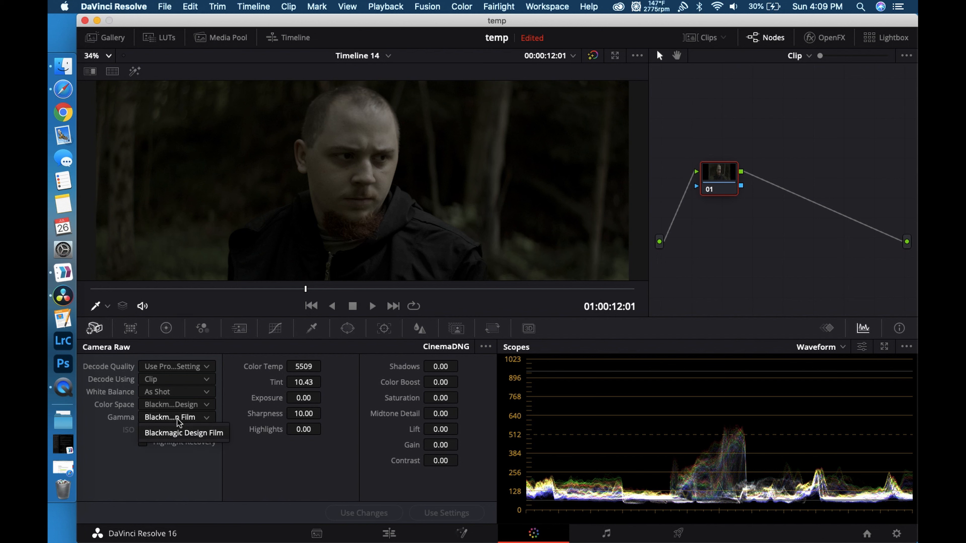
click(200, 500)
click(178, 442)
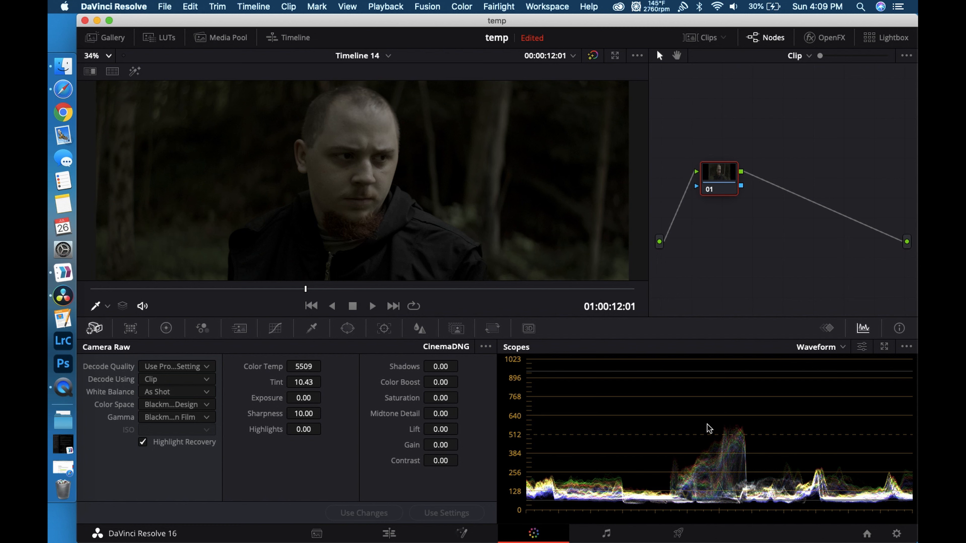
click(185, 443)
Step: Find the Color Space Transform effect in the OpenFX library and apply it to node 01
click(818, 40)
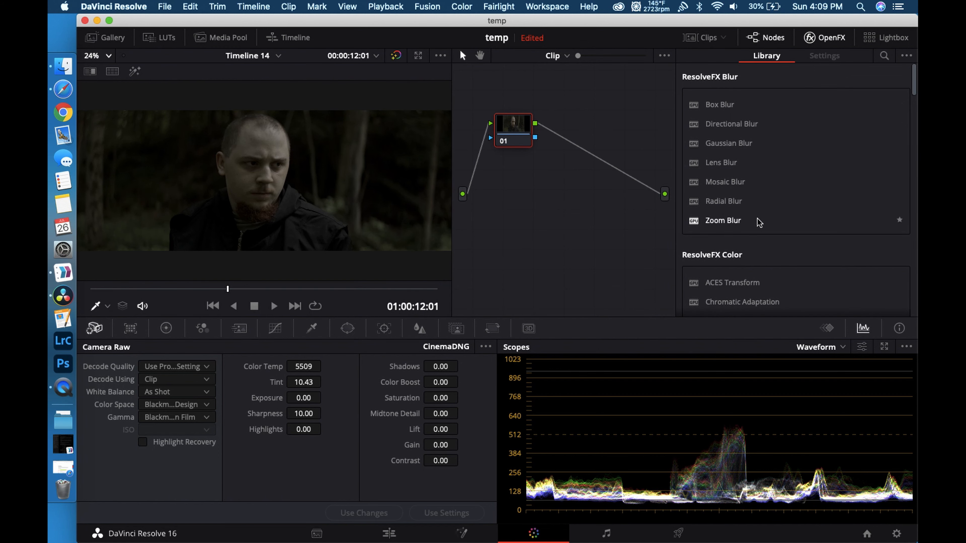
scroll(757, 218, down, 4)
drag(753, 211, 770, 93)
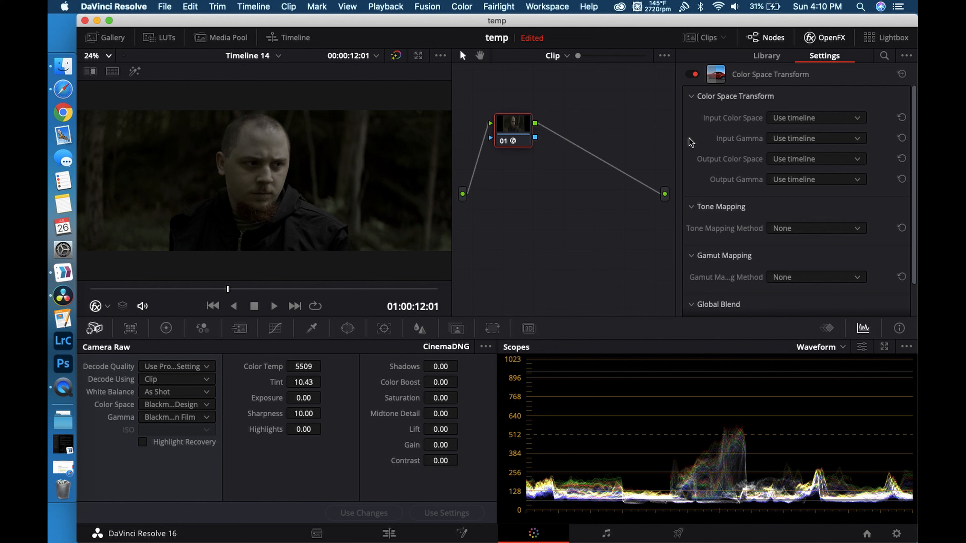
Step: Set the Color Space Transform's input color space to Blackmagic Design Film Gen 1 and its input gamma to Blackmagic Design Film
click(799, 119)
scroll(821, 213, down, 2)
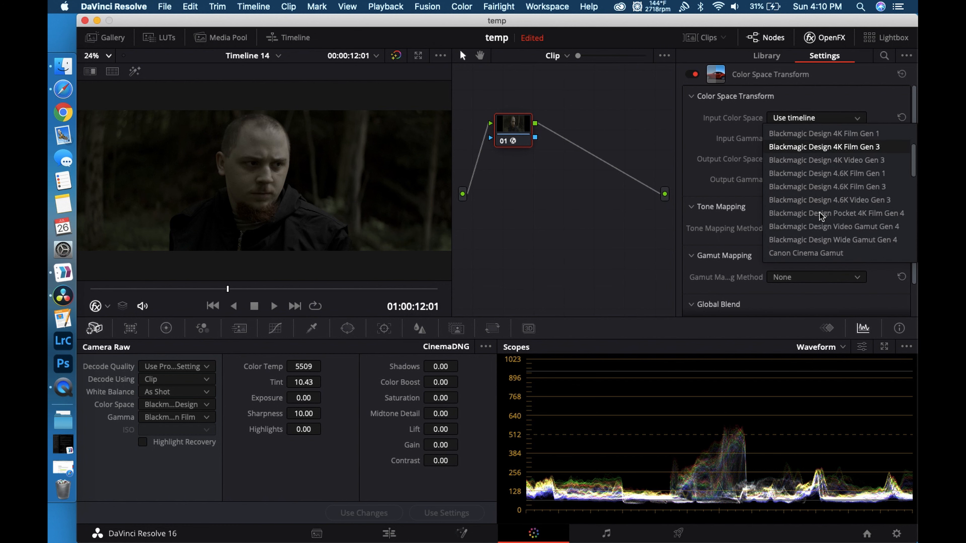
click(718, 131)
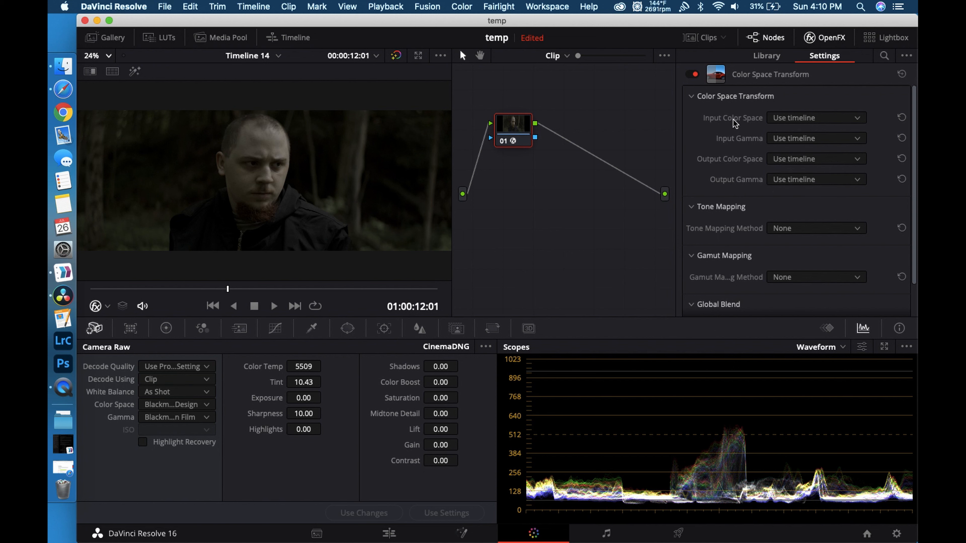
click(801, 121)
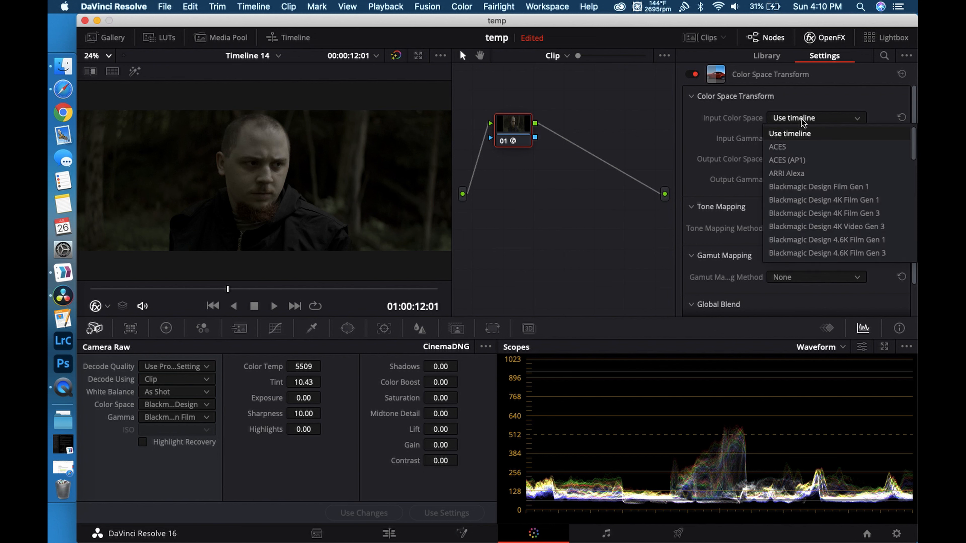
click(805, 188)
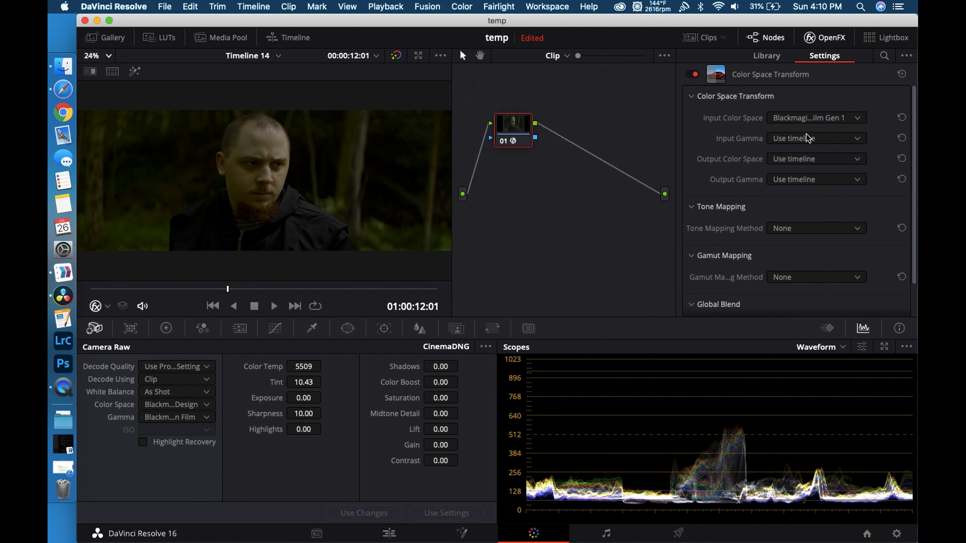
click(809, 146)
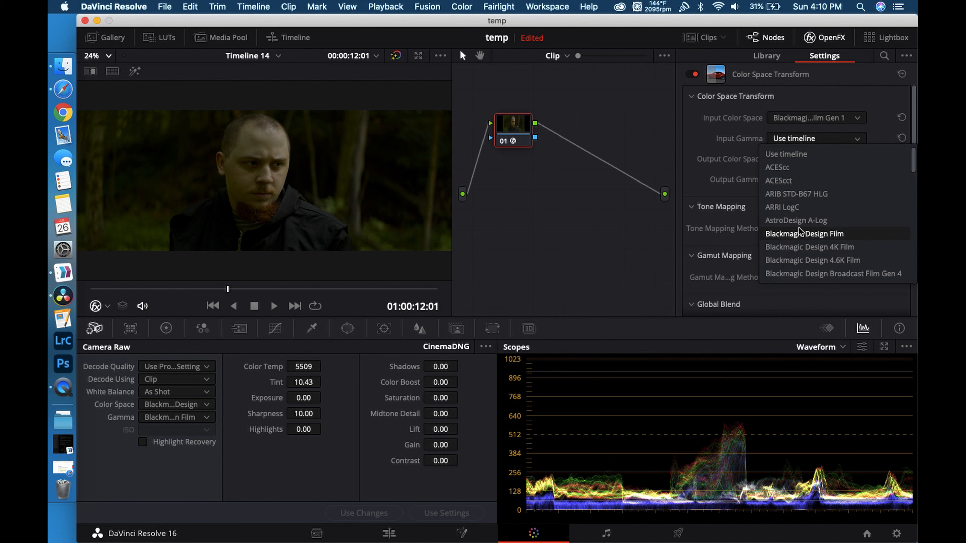
click(802, 234)
Step: Set the Color Space Transform's output color space to ARRI Alexa and its output gamma to ARRI LogC
click(806, 161)
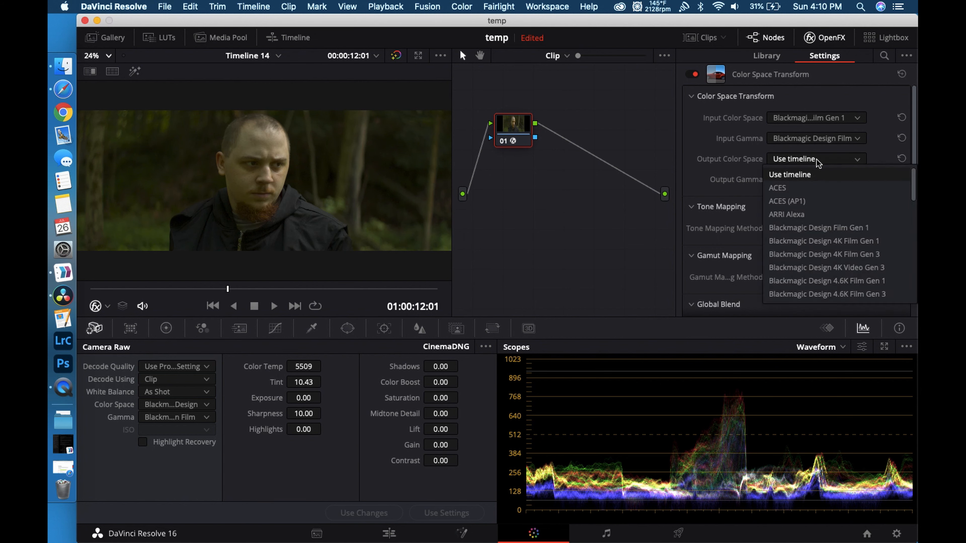
click(808, 219)
click(817, 179)
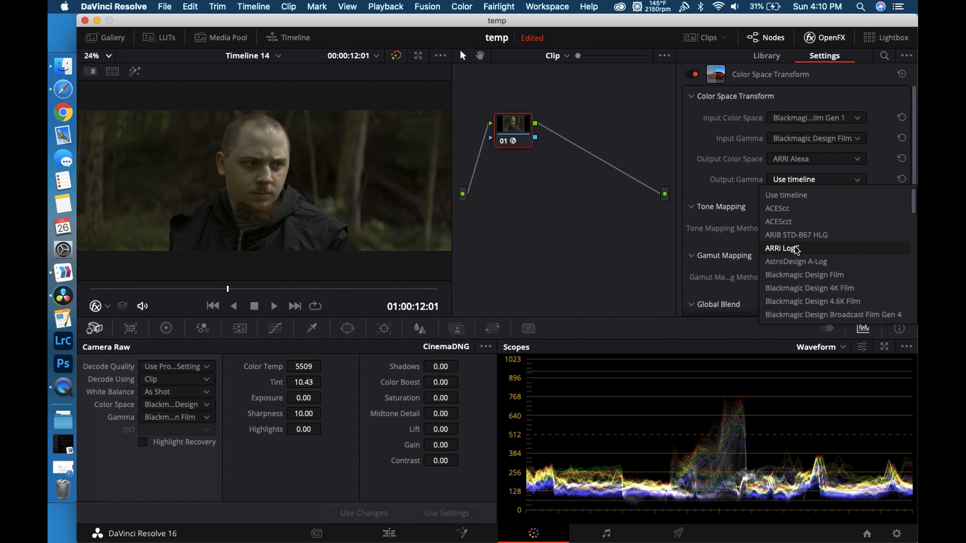
click(793, 250)
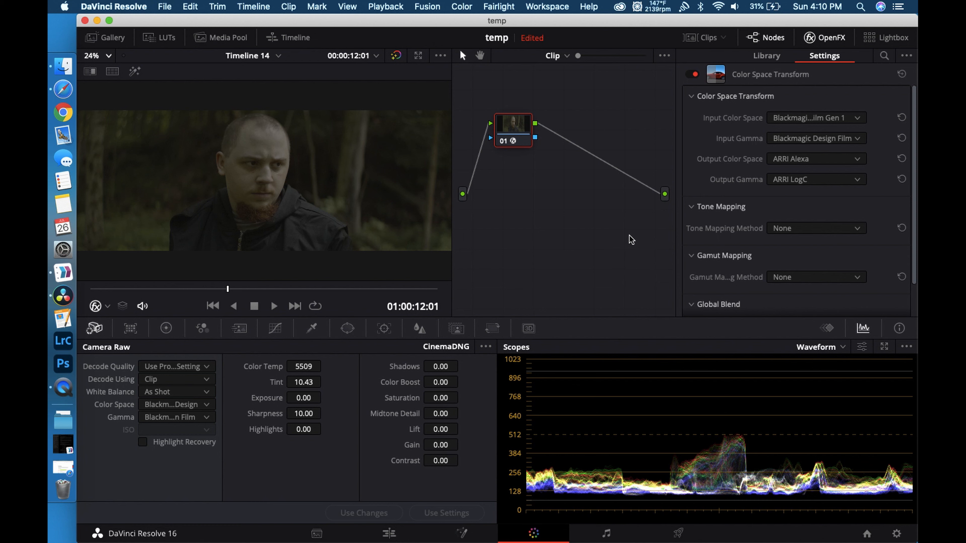
Step: Try Panasonic V-Log as the Color Space Transform's output gamma
click(809, 181)
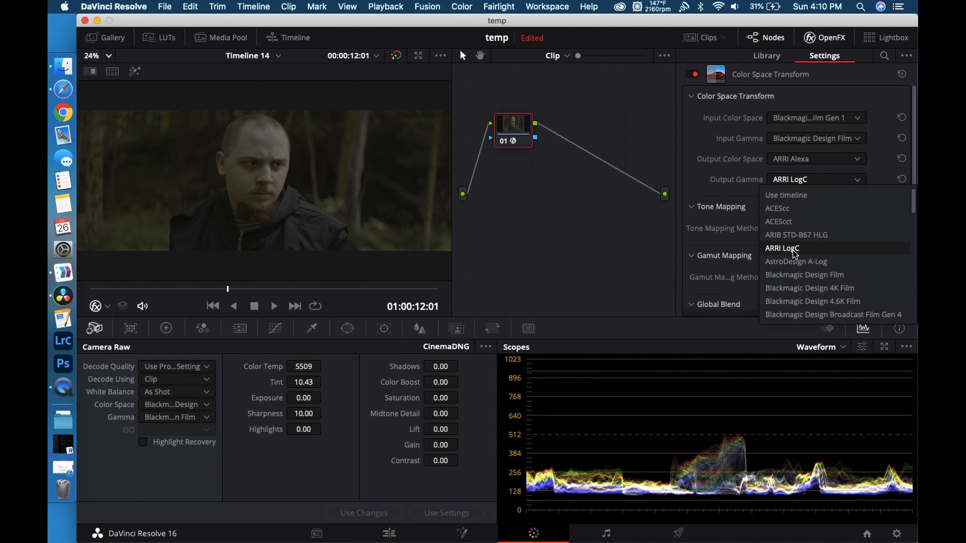
scroll(834, 254, down, 2)
scroll(834, 255, down, 5)
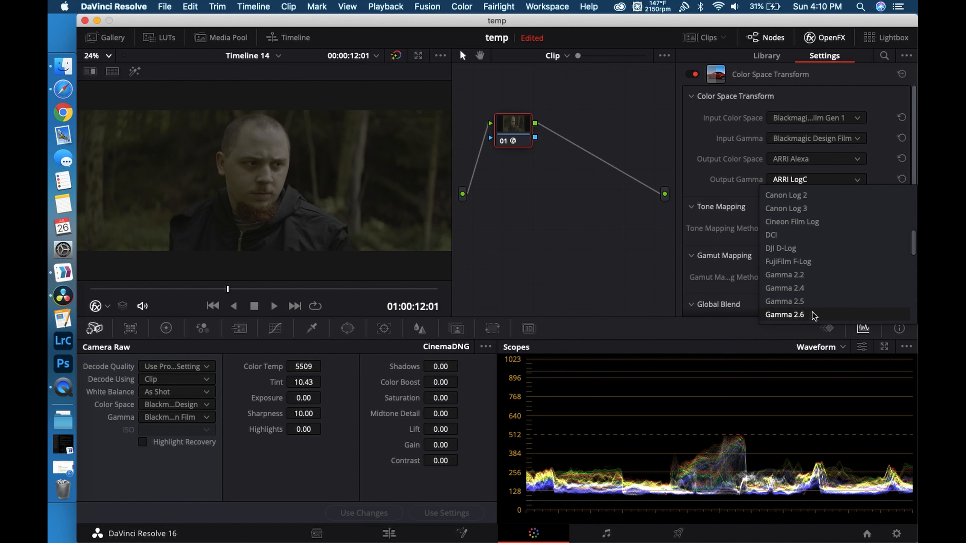
scroll(787, 285, down, 3)
click(821, 289)
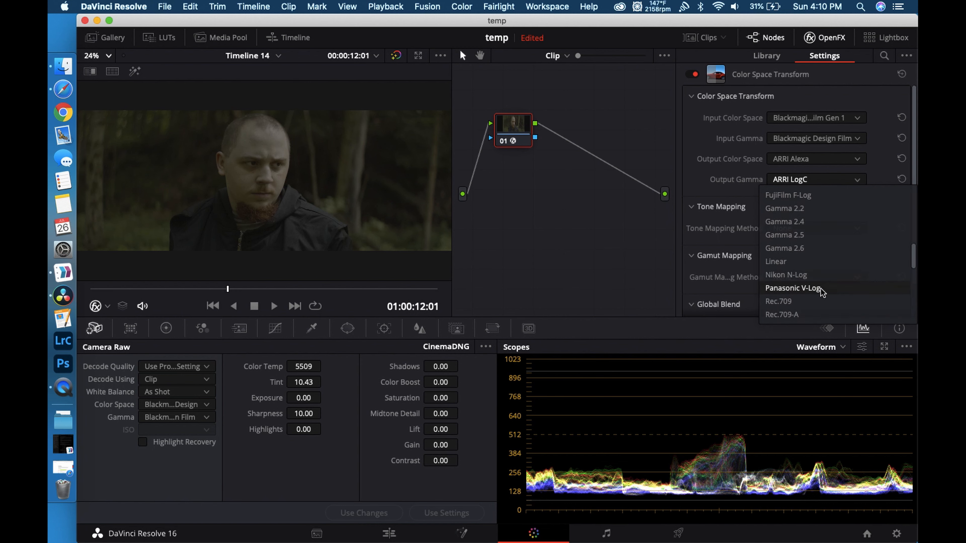
Step: Look through the other output gamma options and set the output gamma back to ARRI LogC
click(827, 176)
scroll(812, 210, up, 1)
scroll(817, 251, down, 3)
scroll(818, 260, down, 4)
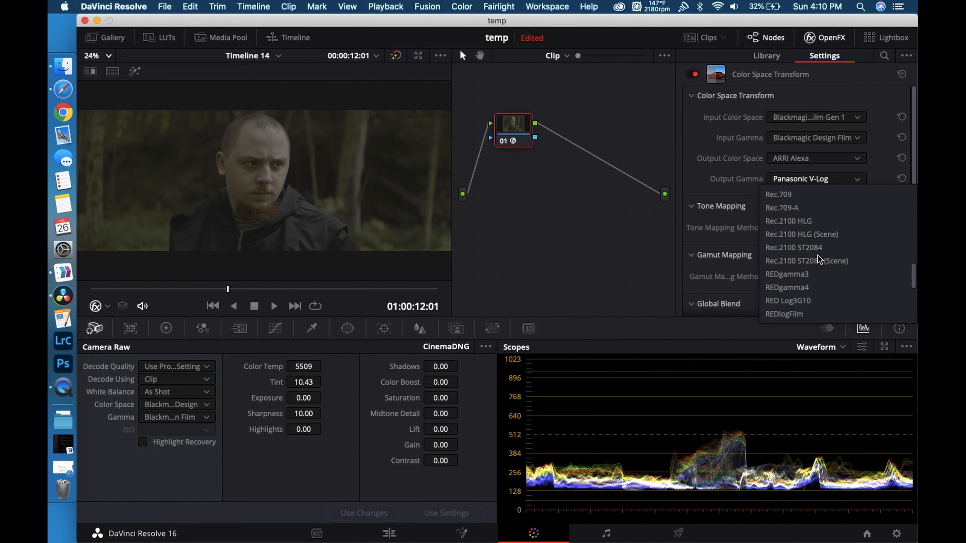
scroll(814, 251, down, 2)
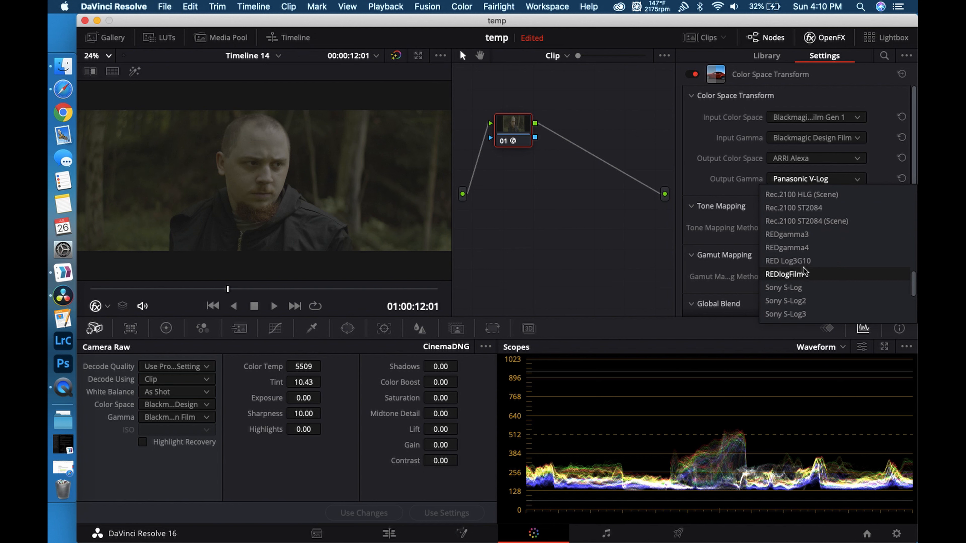
scroll(778, 274, down, 3)
scroll(822, 293, down, 2)
scroll(821, 294, up, 10)
click(792, 248)
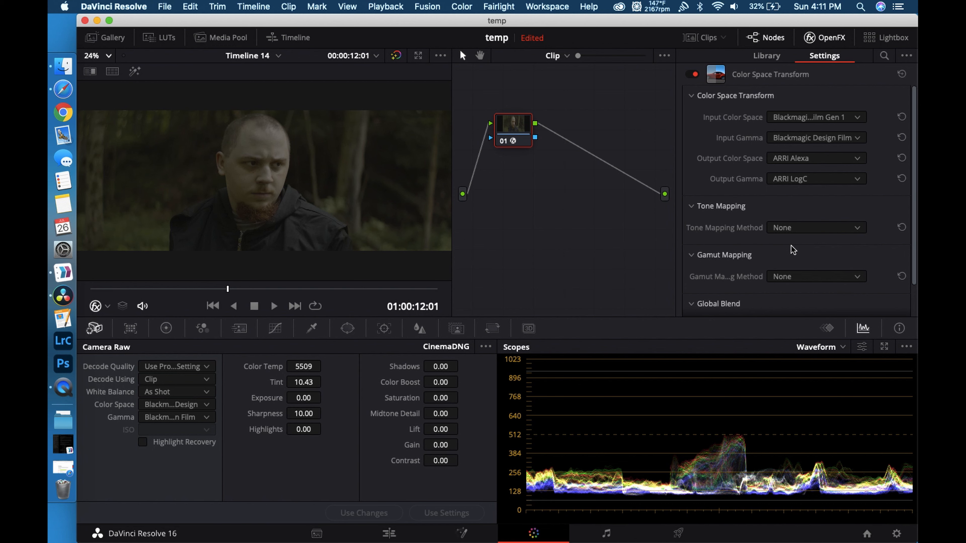
Step: Leave the tone and gamut mapping methods at None and hide the OpenFX settings to enlarge the viewer
click(805, 232)
click(804, 230)
scroll(796, 251, down, 2)
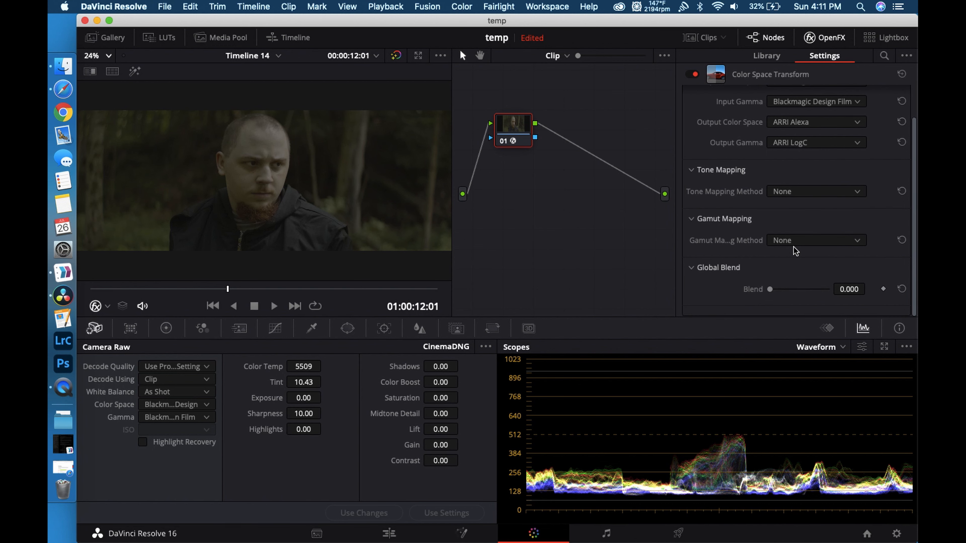
click(824, 37)
click(212, 37)
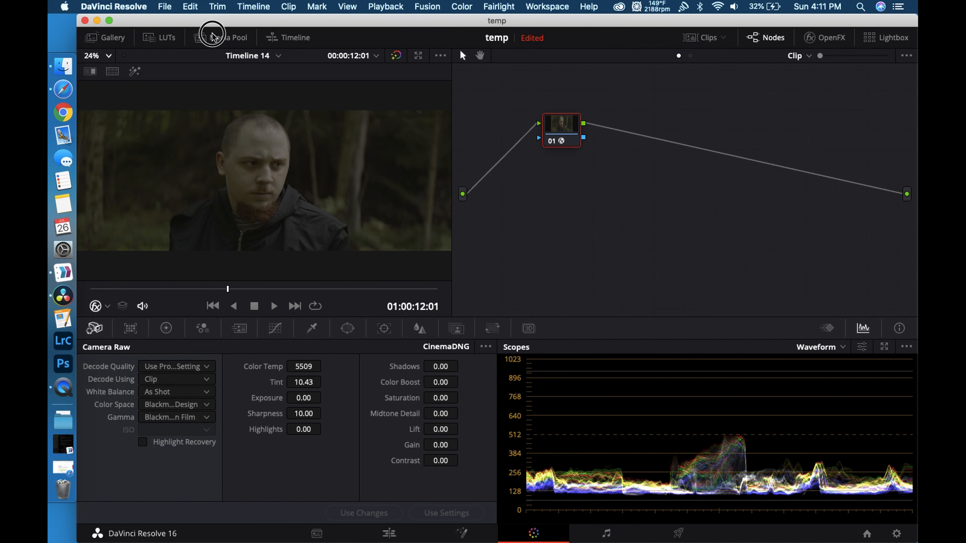
click(213, 37)
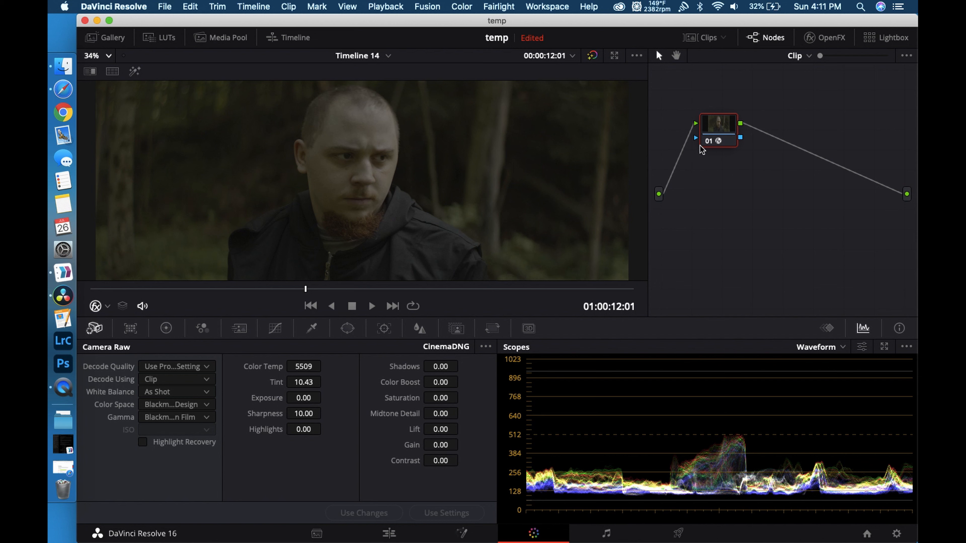
Step: Add serial node 02 after node 01 and apply the favorite LUT Arri Alexa LogC to Rec709 to it
key(alt+s)
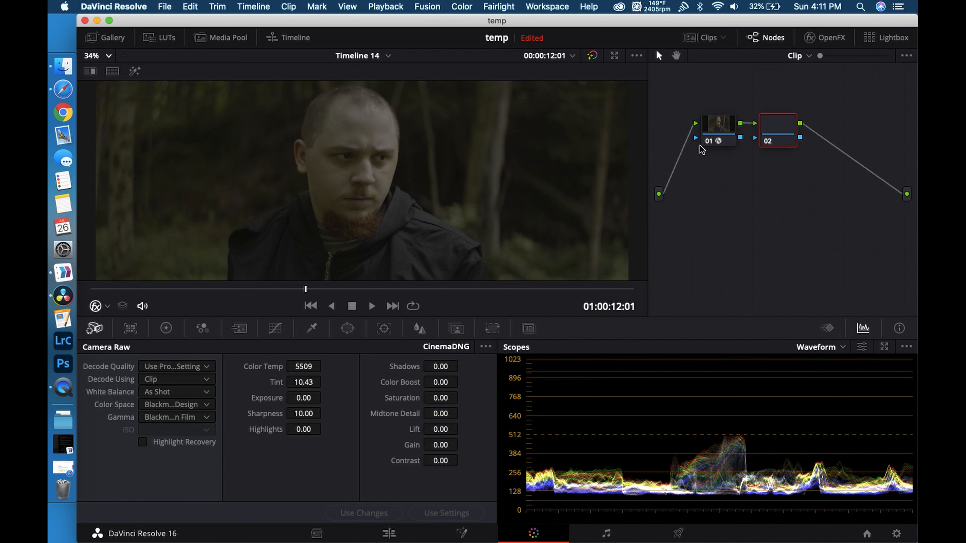
right_click(778, 131)
mouse_move(810, 279)
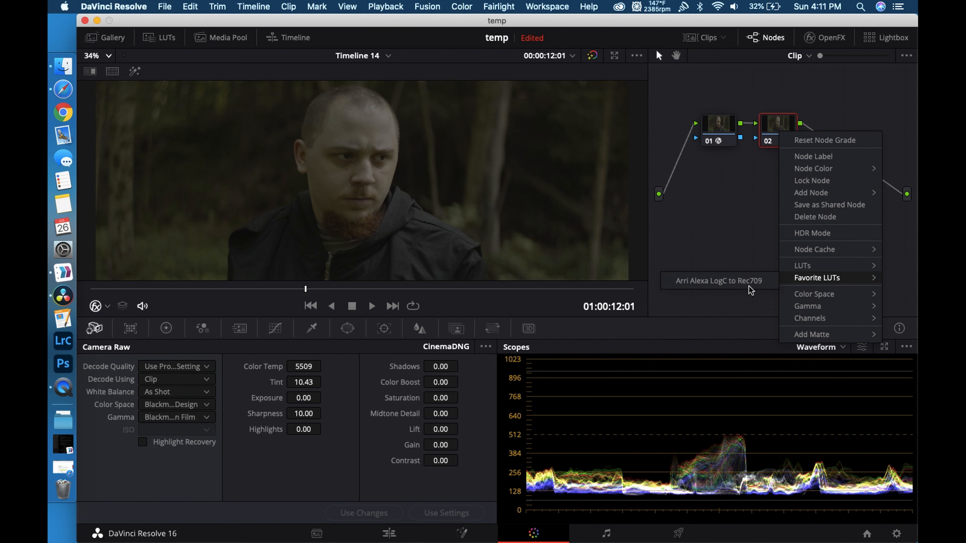
click(738, 281)
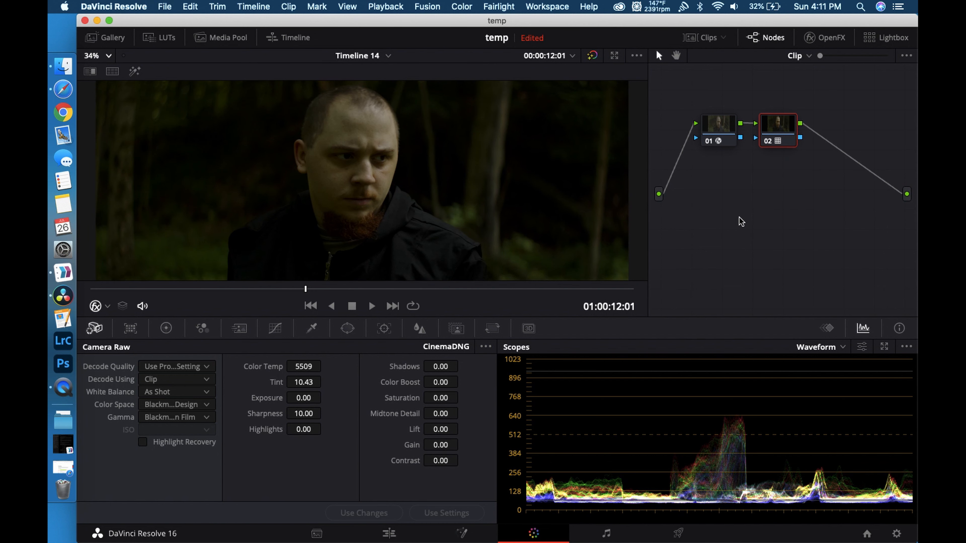
Step: Insert a new serial node between node 01 and the LUT node, space the three nodes out in a row, and select the LUT node
drag(775, 134, 830, 134)
key(shift+s)
drag(841, 175, 782, 133)
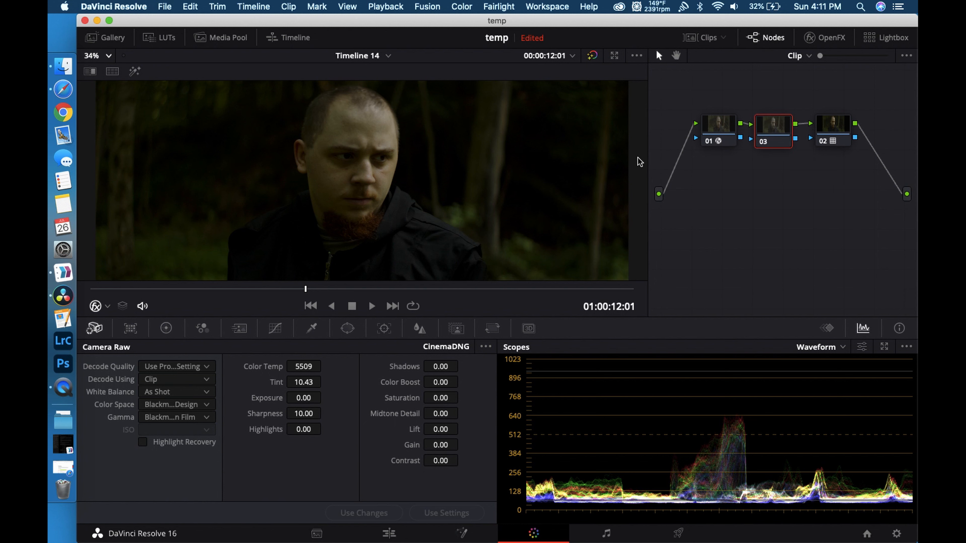
drag(774, 138, 842, 133)
click(830, 133)
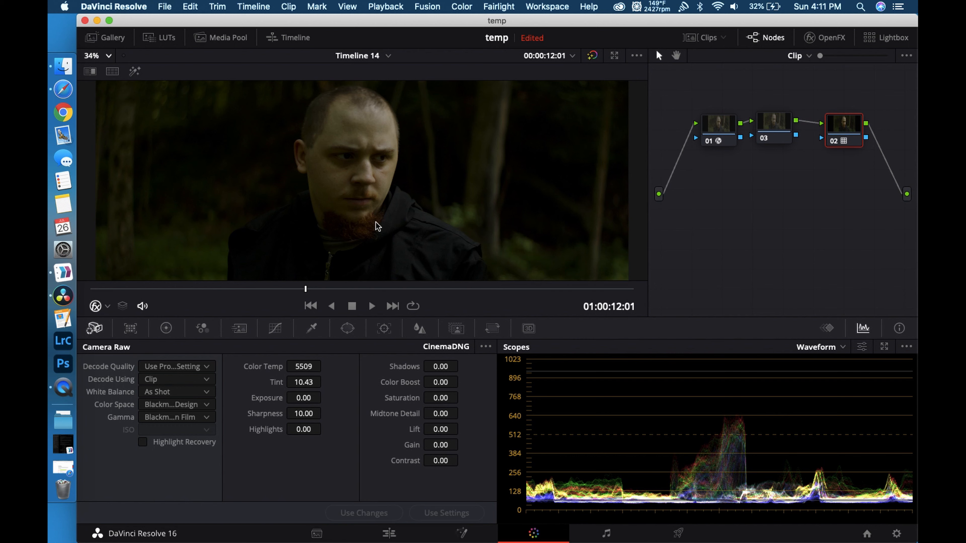
Step: On node 03, raise the primary Gamma to 0.07 and the Lift to 0.01 with the color wheels
mouse_move(776, 129)
mouse_down()
mouse_move(785, 144)
mouse_move(777, 133)
mouse_up()
click(165, 328)
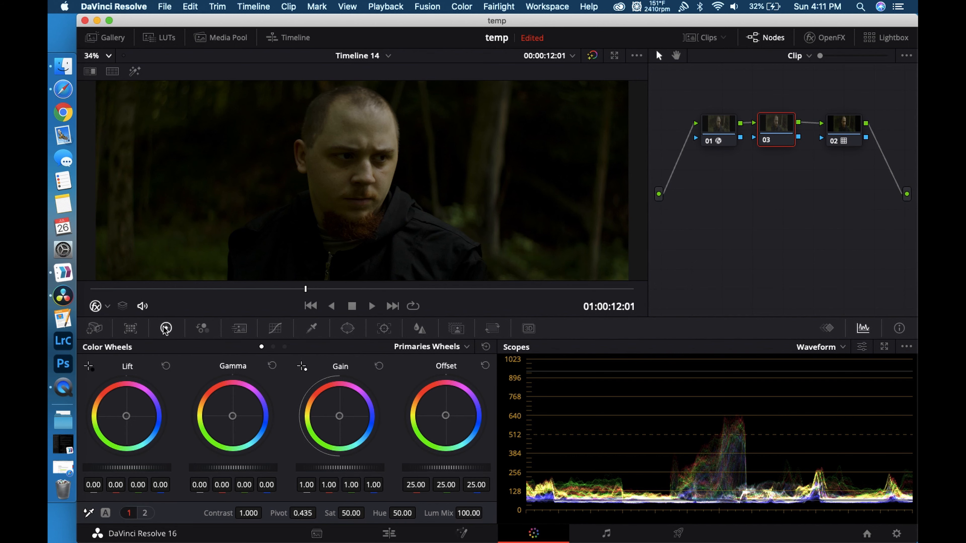
drag(232, 467, 356, 467)
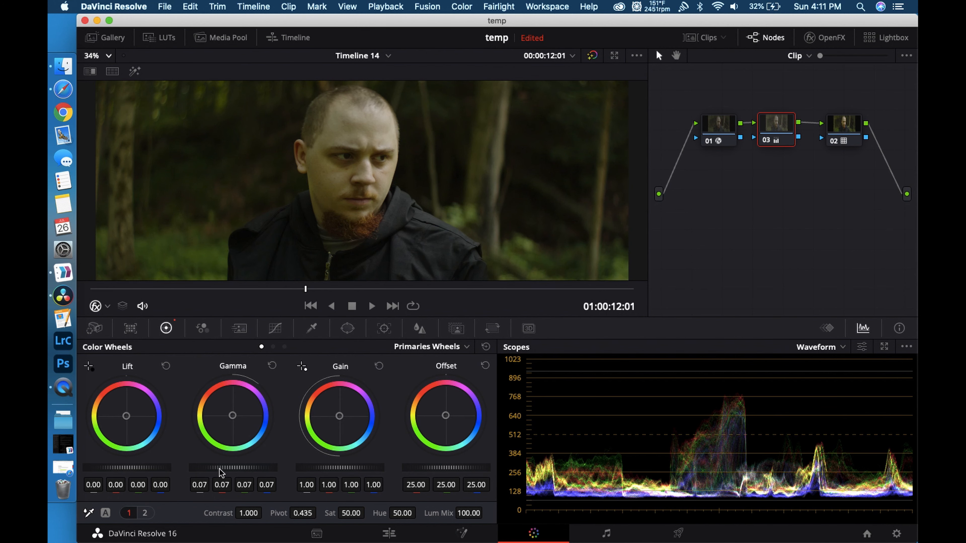
drag(114, 468, 91, 473)
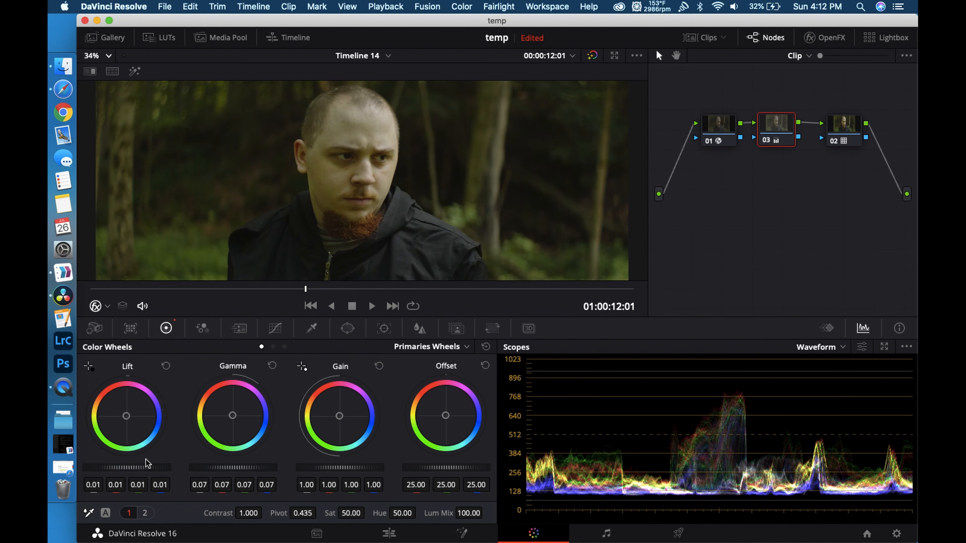
Step: Delete the grading node and the LUT node after node 01 and add a fresh serial node 02
drag(777, 95, 839, 152)
key(Delete)
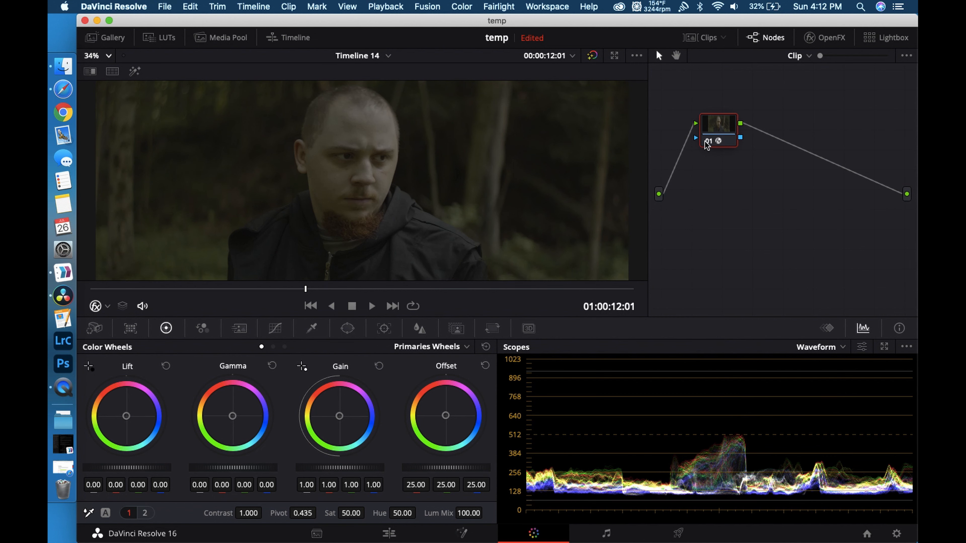
key(alt+s)
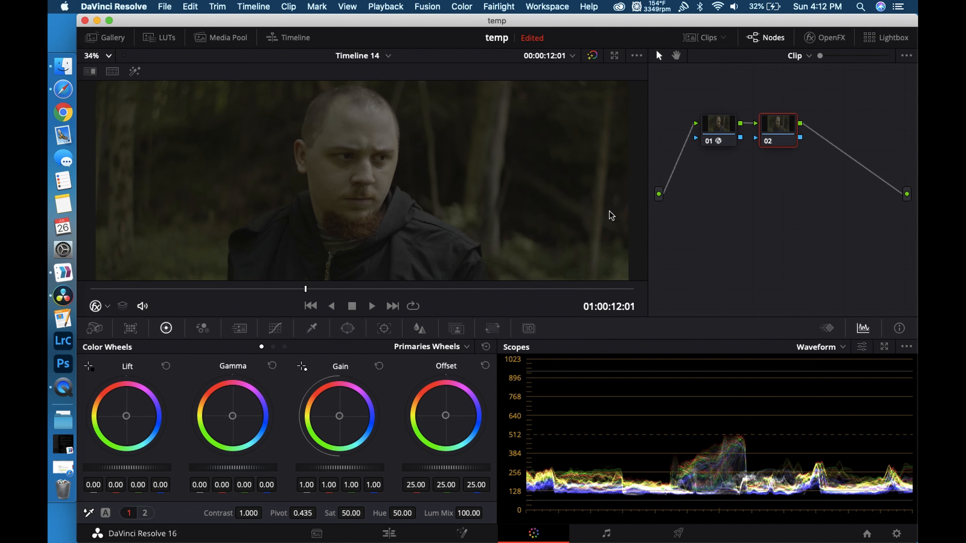
Step: On node 02, raise the primary Gamma to 0.07 and lower the Shadow level in the Log color wheels
click(285, 346)
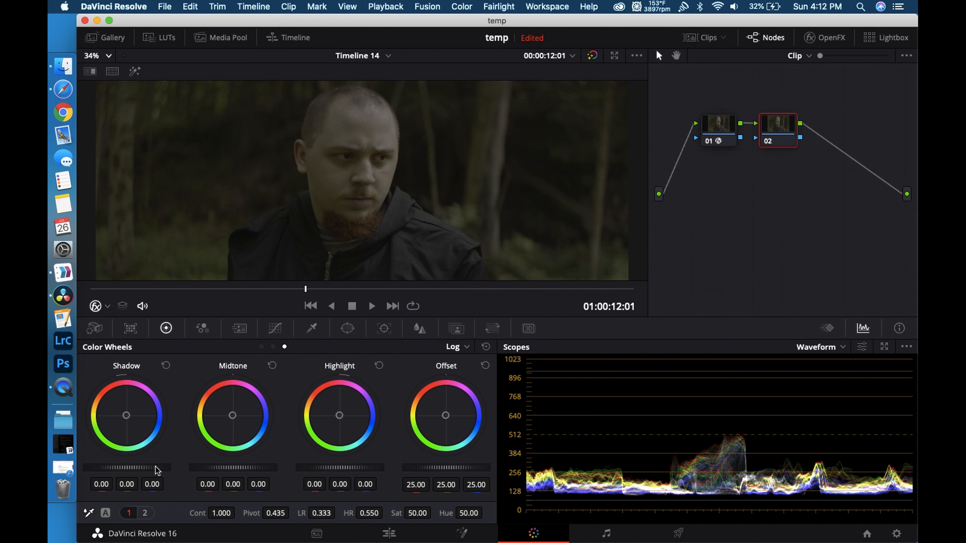
click(261, 347)
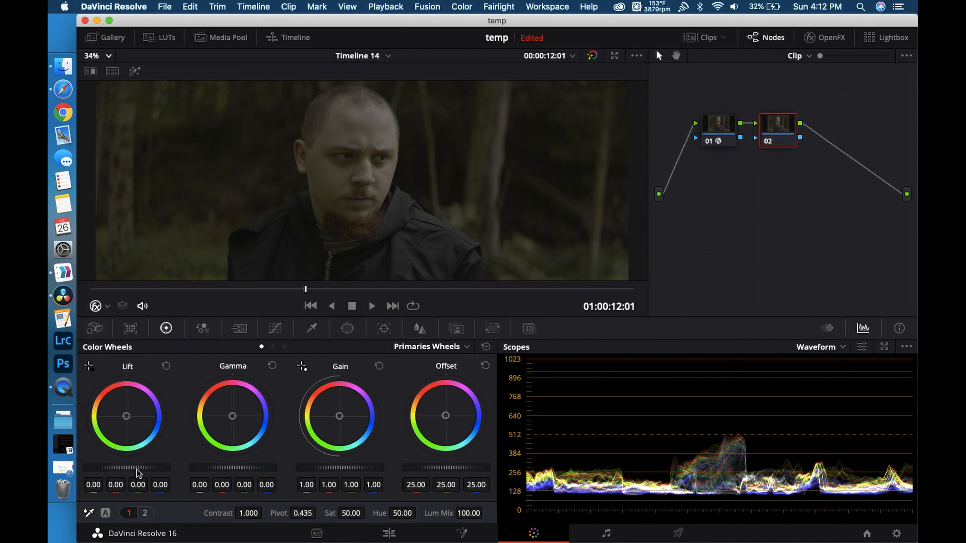
drag(233, 464, 296, 464)
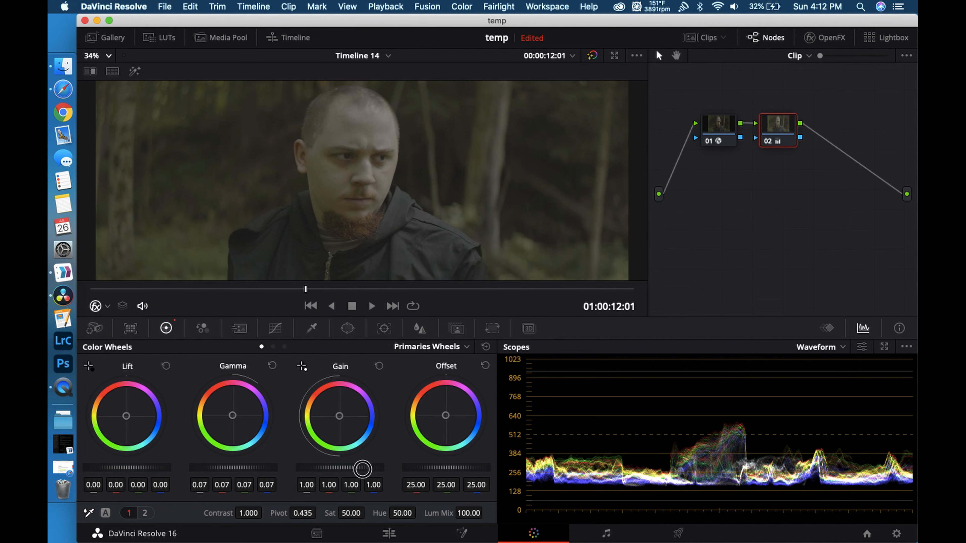
click(285, 347)
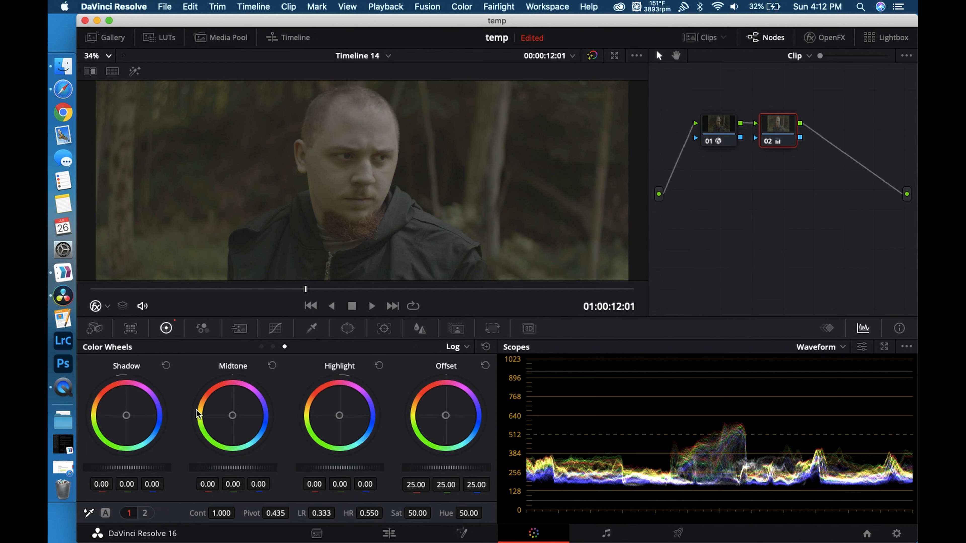
drag(139, 469, 58, 471)
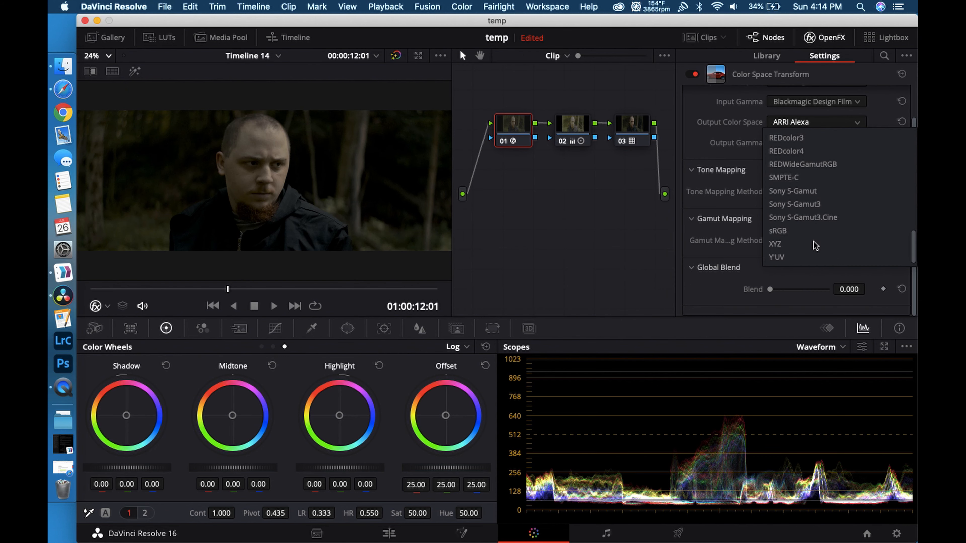
Step: In node 01's Color Space Transform, set the output color space to REDcolor4 and the output gamma to REDlogFilm after trying RED Log3G10
scroll(809, 193, down, 1)
click(809, 192)
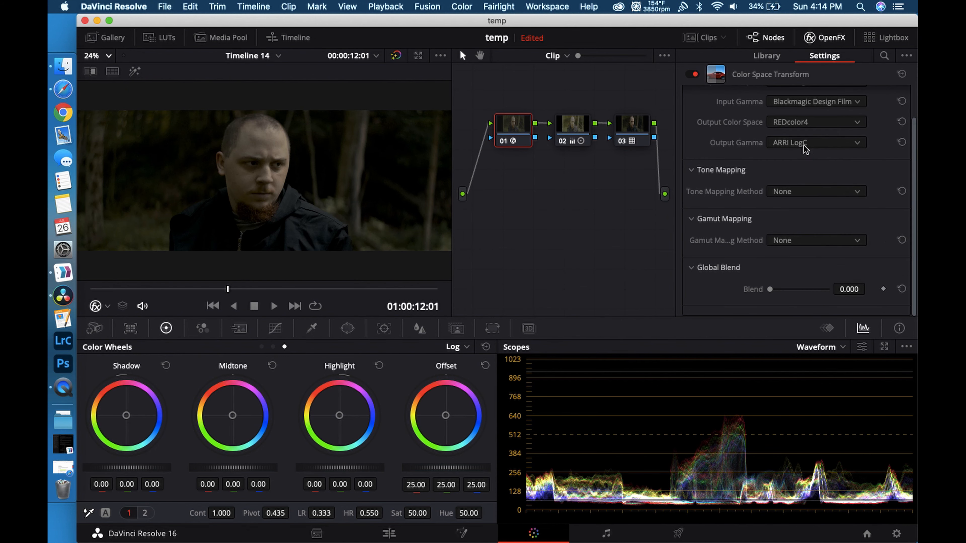
click(803, 144)
scroll(828, 240, down, 5)
scroll(829, 240, down, 3)
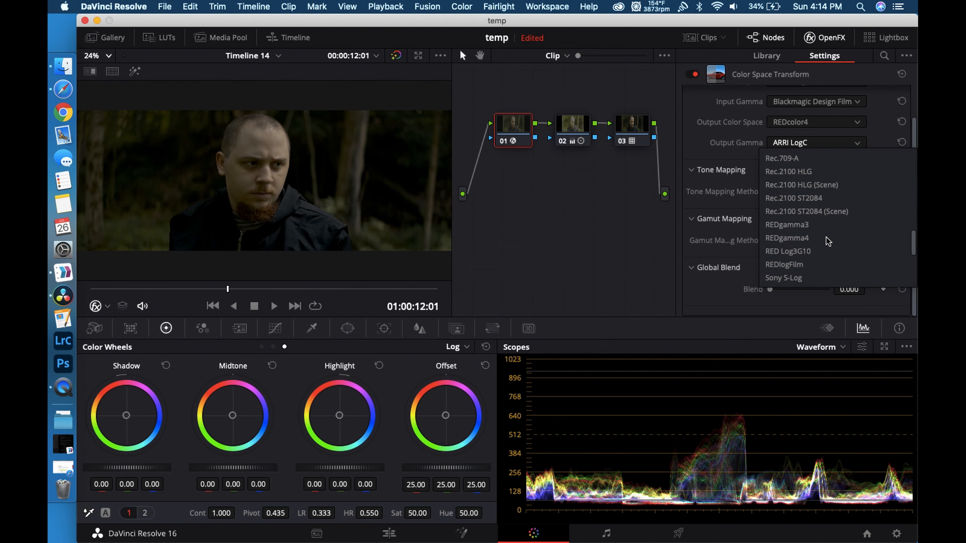
click(814, 211)
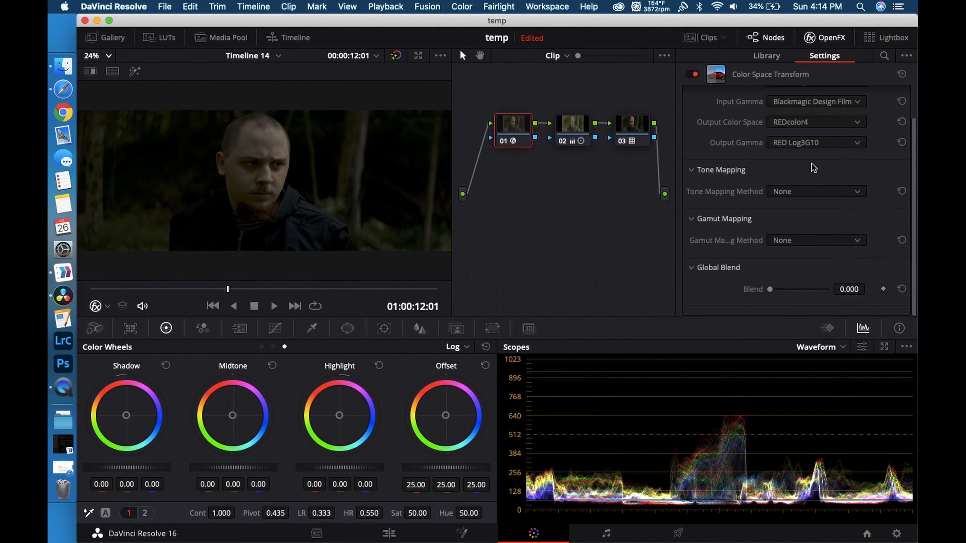
click(814, 143)
click(798, 224)
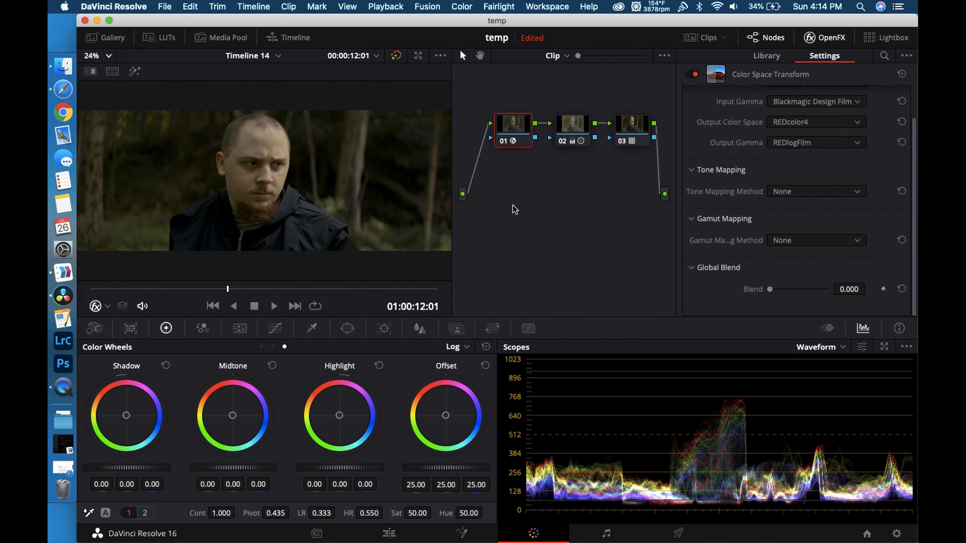
Step: Hide the Color Space Transform settings and keep the Media Pool closed so the viewer is enlarged
click(824, 37)
click(218, 38)
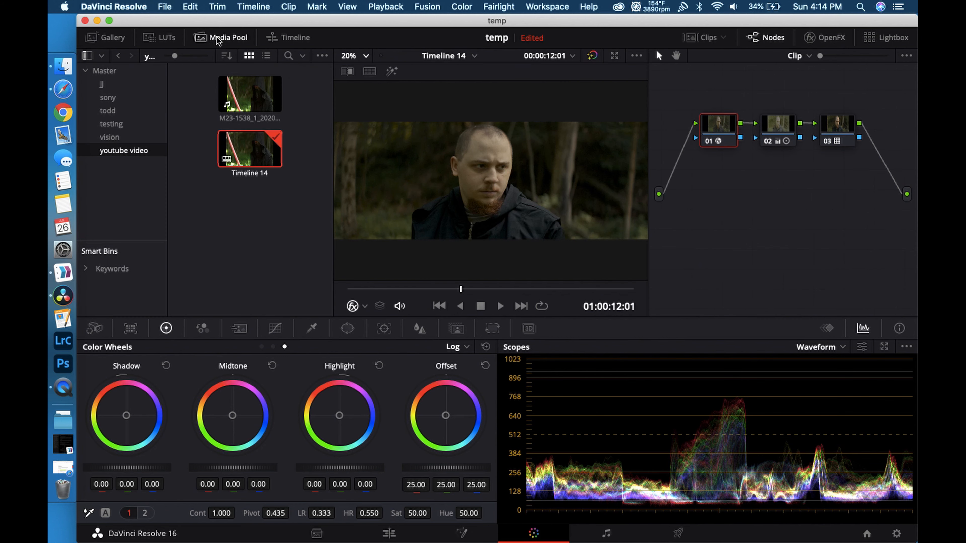
click(218, 38)
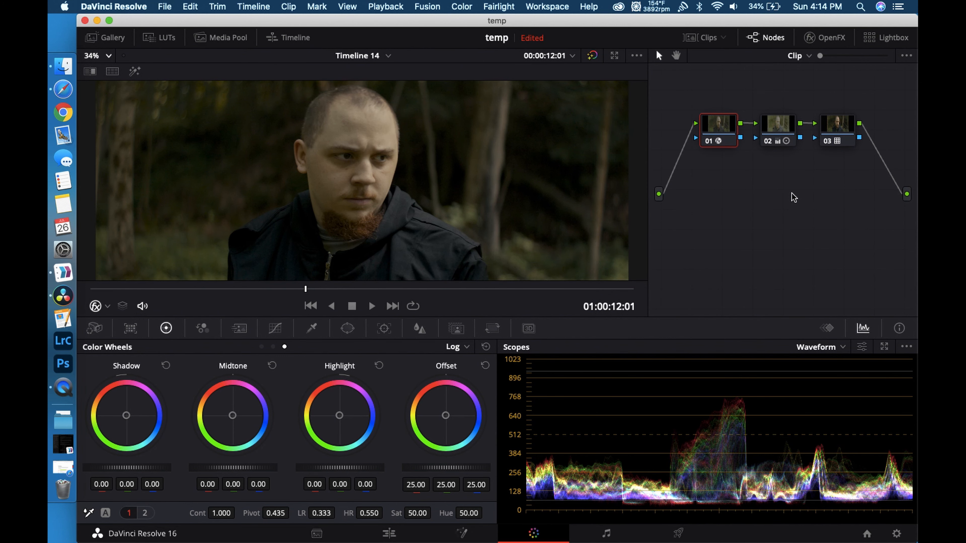
Step: Try the film look LUT Rec709 Kodak 2383 D65 on node 03
right_click(839, 137)
mouse_move(839, 269)
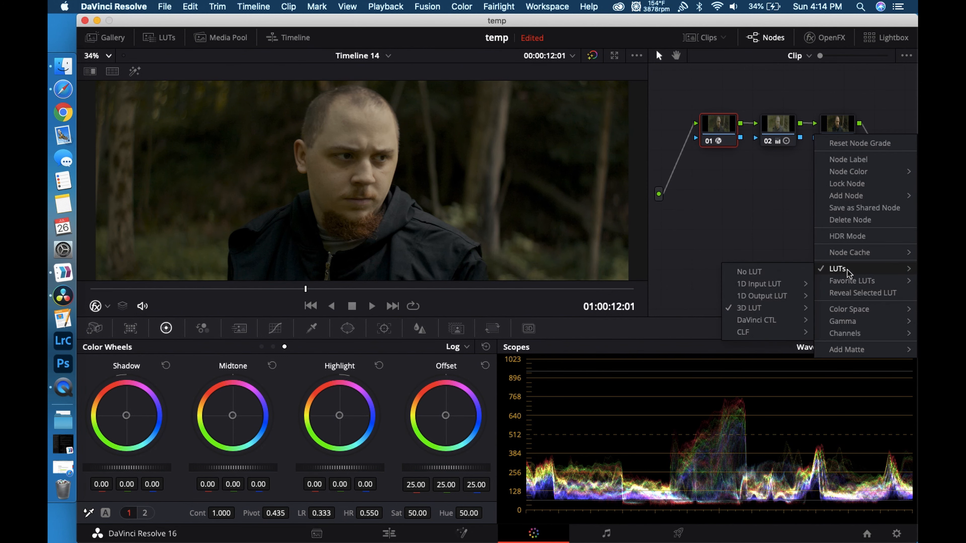
mouse_move(757, 309)
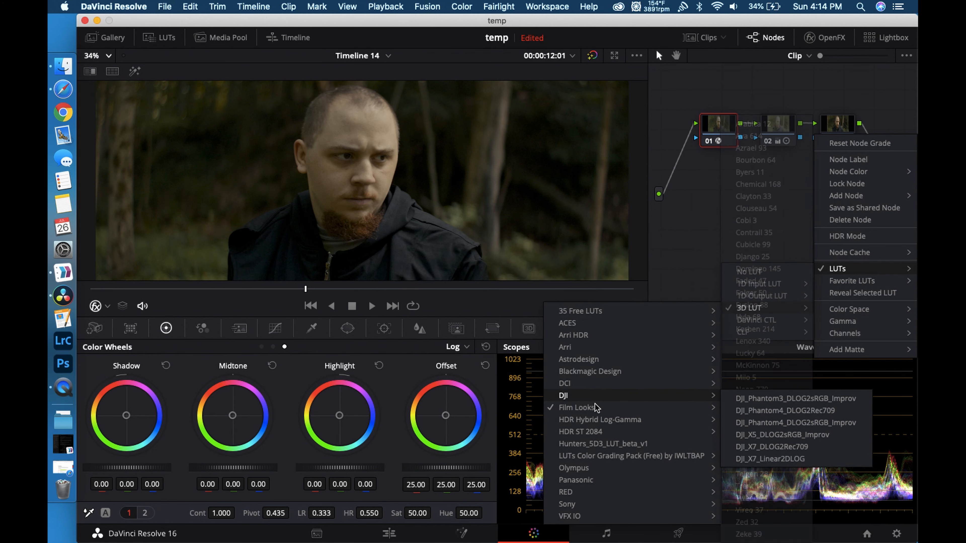
mouse_move(647, 407)
click(768, 521)
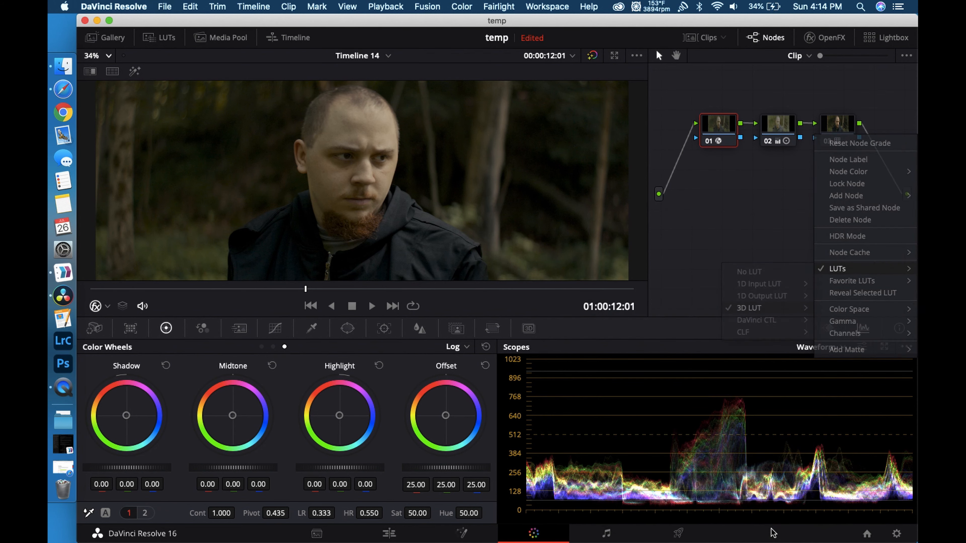
Step: Apply the film look LUT Rec709 Kodak 2383 D60 to node 03
right_click(837, 129)
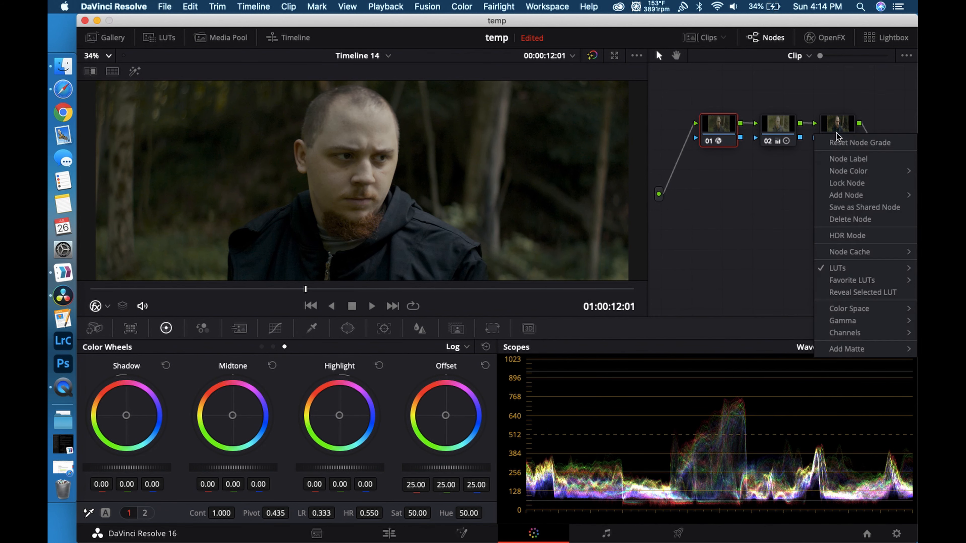
mouse_move(851, 269)
mouse_move(757, 307)
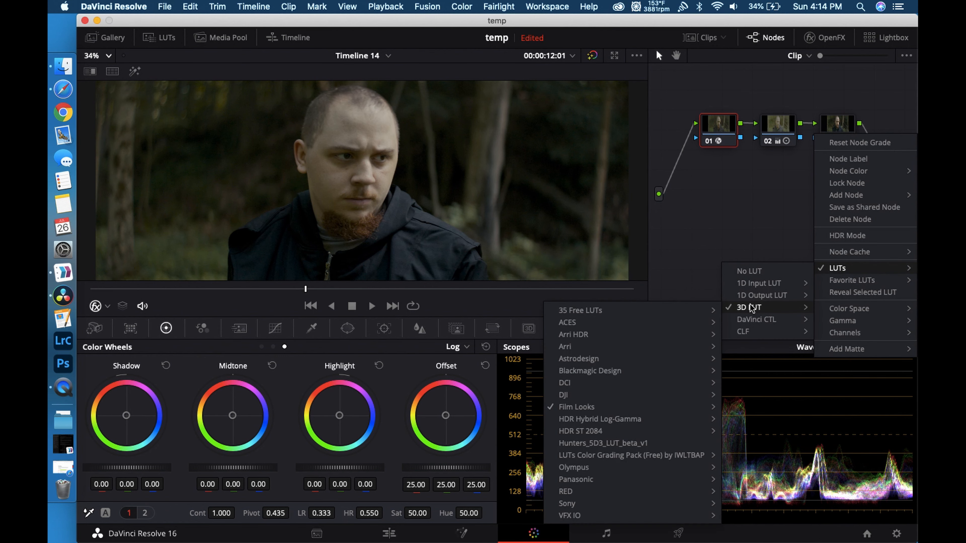
mouse_move(592, 408)
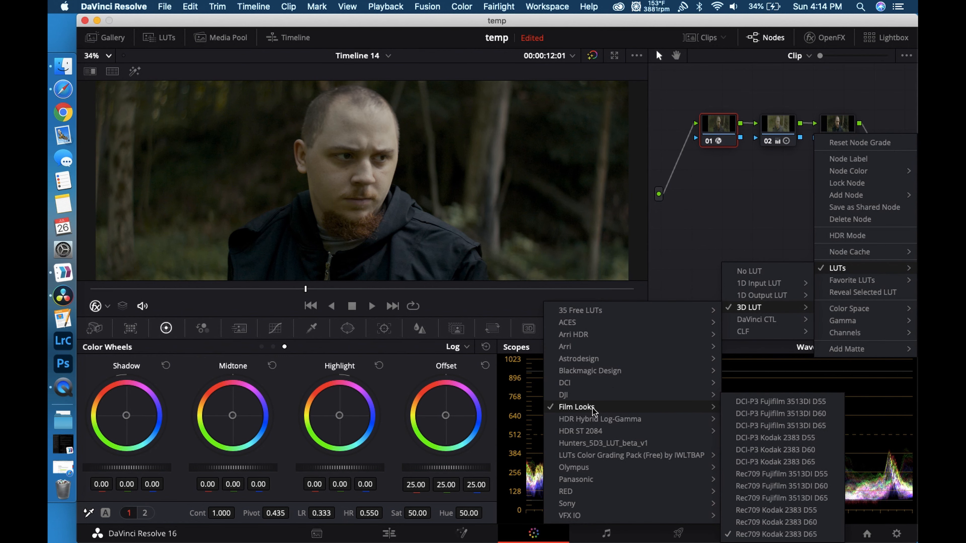
click(766, 522)
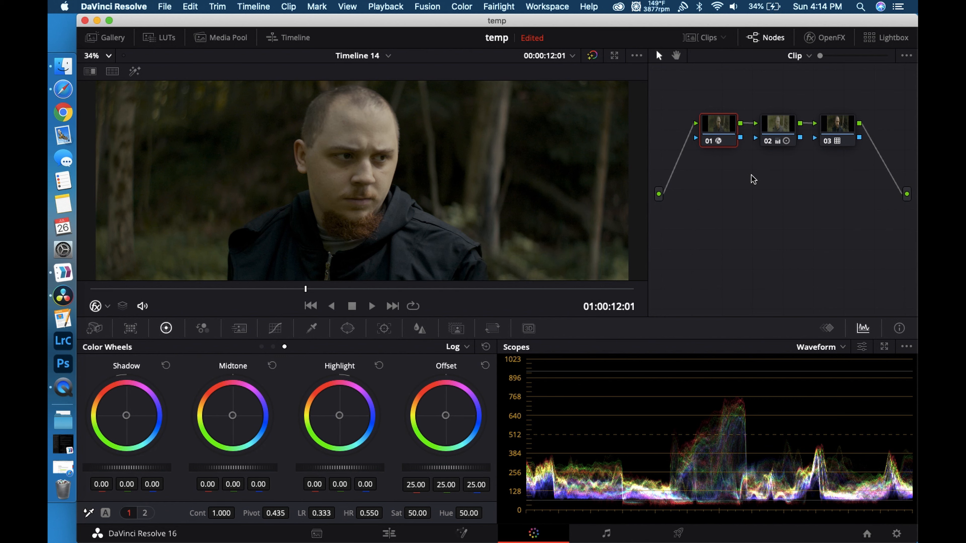
Step: Disable all three nodes and re-enable only node 01 to compare the image with and without its transform
drag(764, 91, 888, 198)
key(super+d)
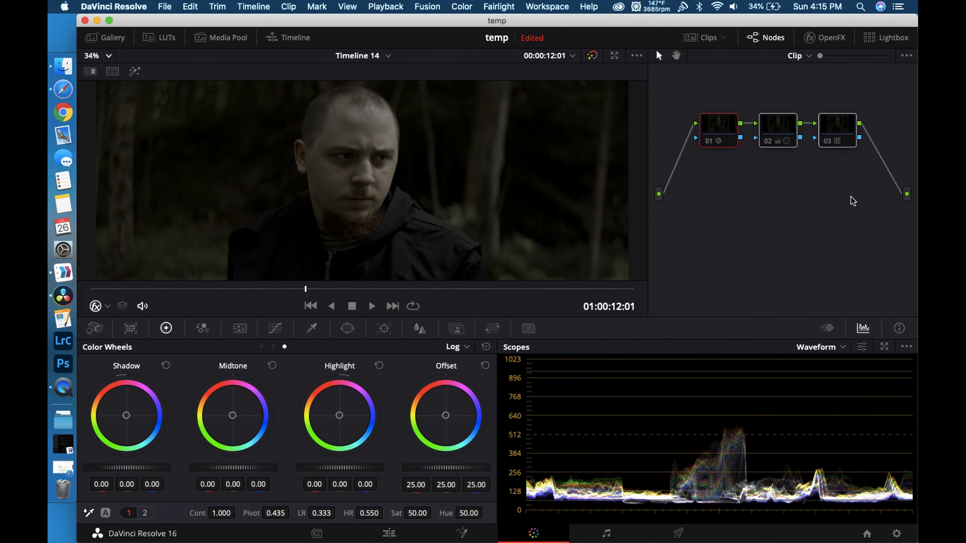
key(super+d)
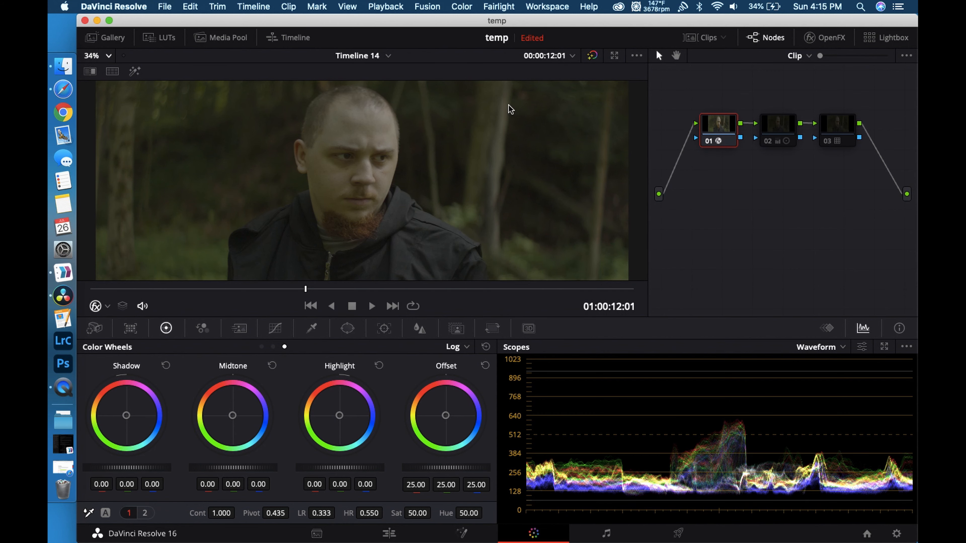
Step: On the Edit page, add a second copy of the M23-1538 clip to Video 1 after the existing clip and move the playhead to 01:00:33:01
click(380, 538)
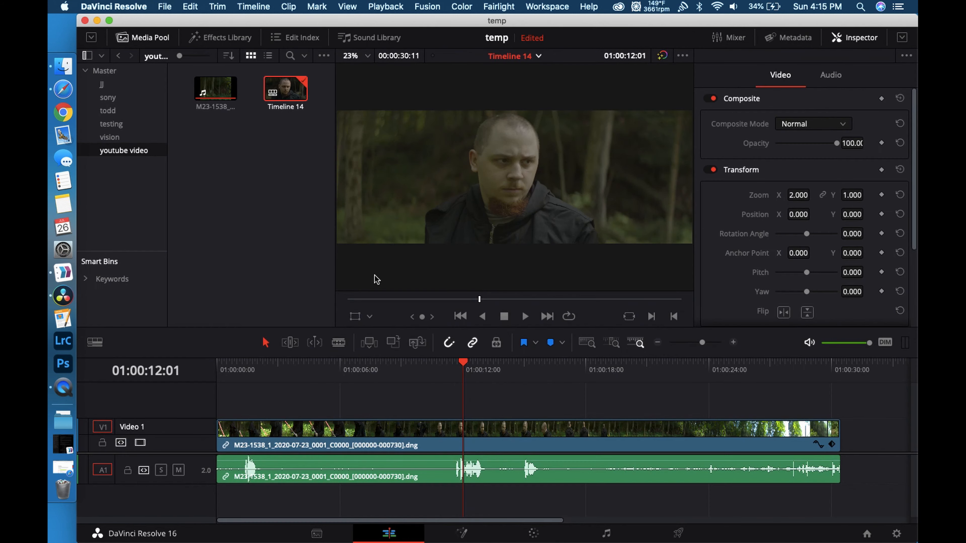
drag(211, 93, 878, 437)
click(891, 371)
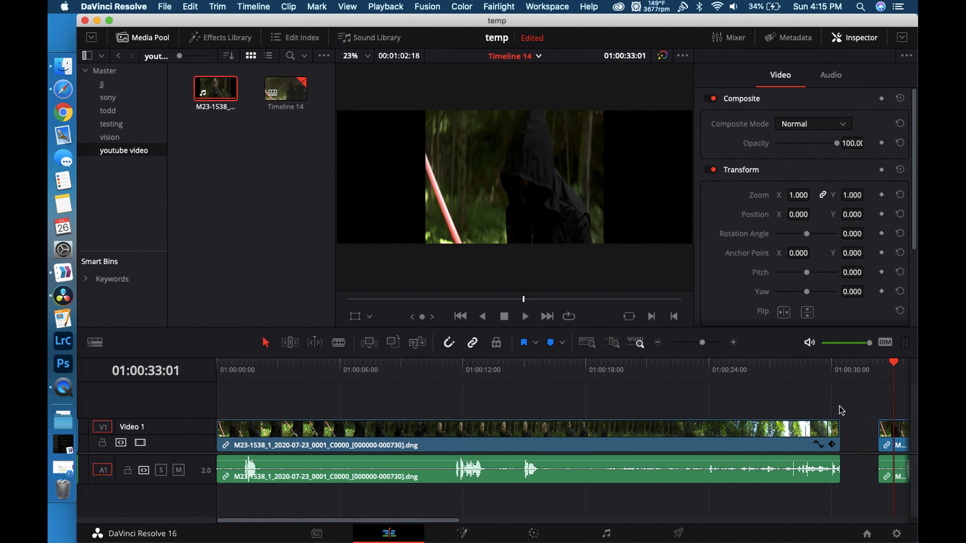
Step: De-squeeze the second clip by unlinking its zoom axes and setting Zoom X to 2.000
scroll(841, 406, right, 5)
click(797, 433)
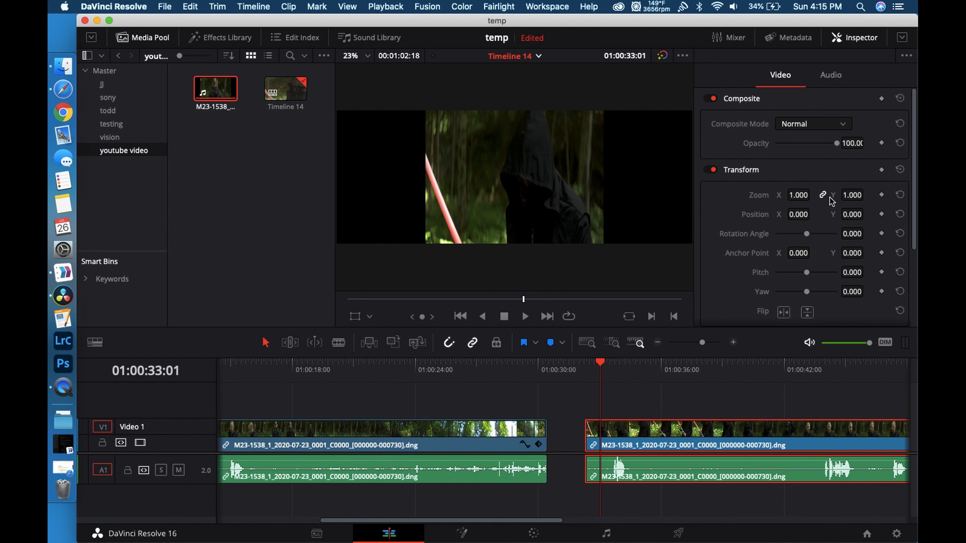
click(799, 195)
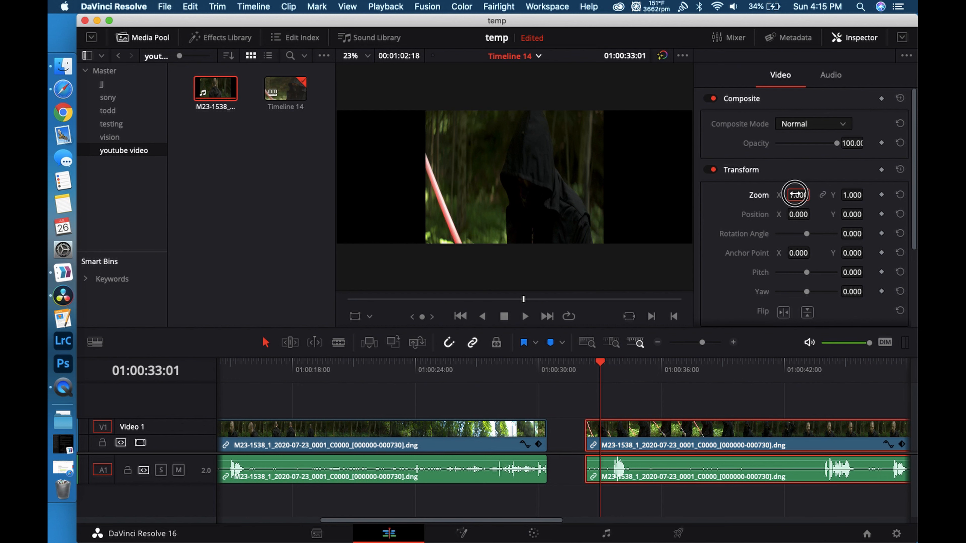
text(2)
key(Return)
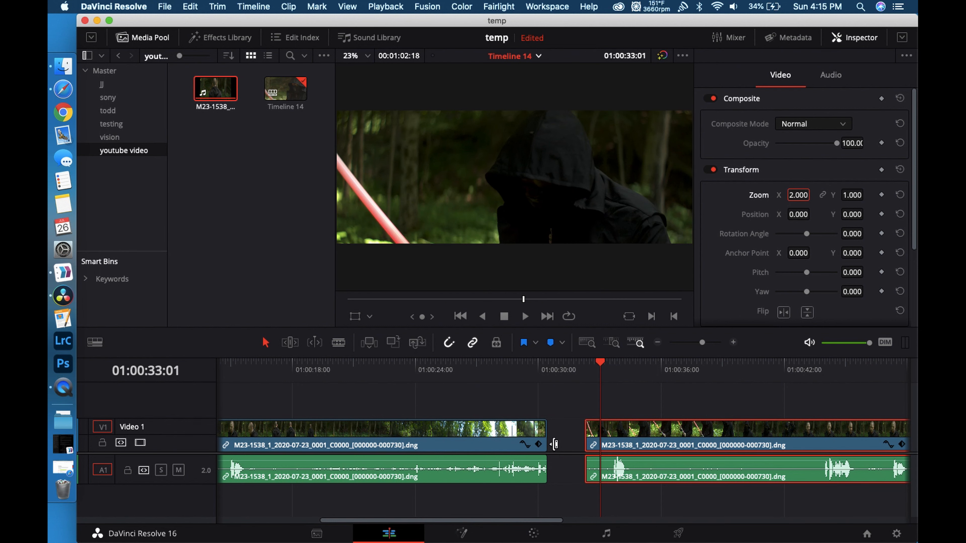
Step: On the Color page, examine the ungraded second clip's dark jacket area at 100% viewer zoom around 01:00:44:18, including a short playback
click(534, 533)
drag(292, 288, 313, 288)
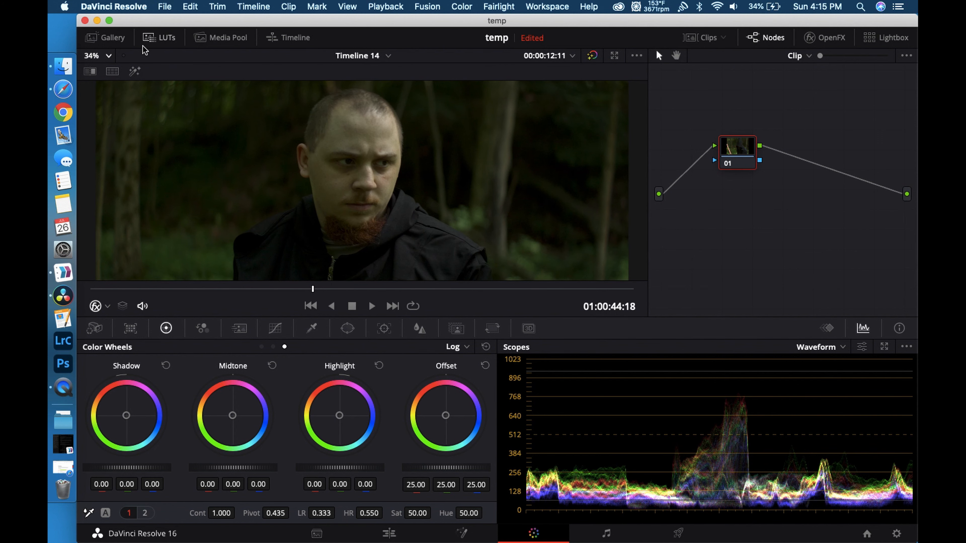
click(109, 54)
click(110, 151)
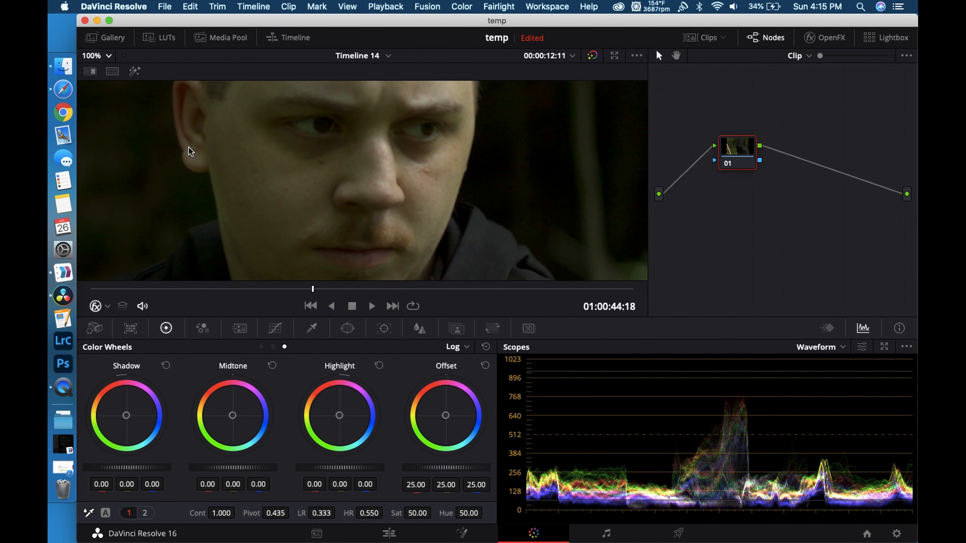
scroll(189, 147, down, 10)
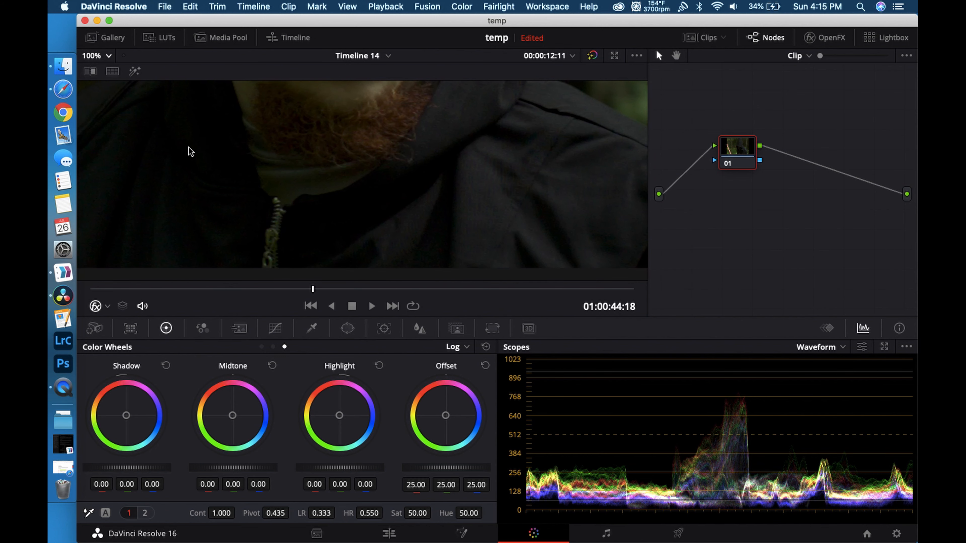
scroll(194, 151, left, 3)
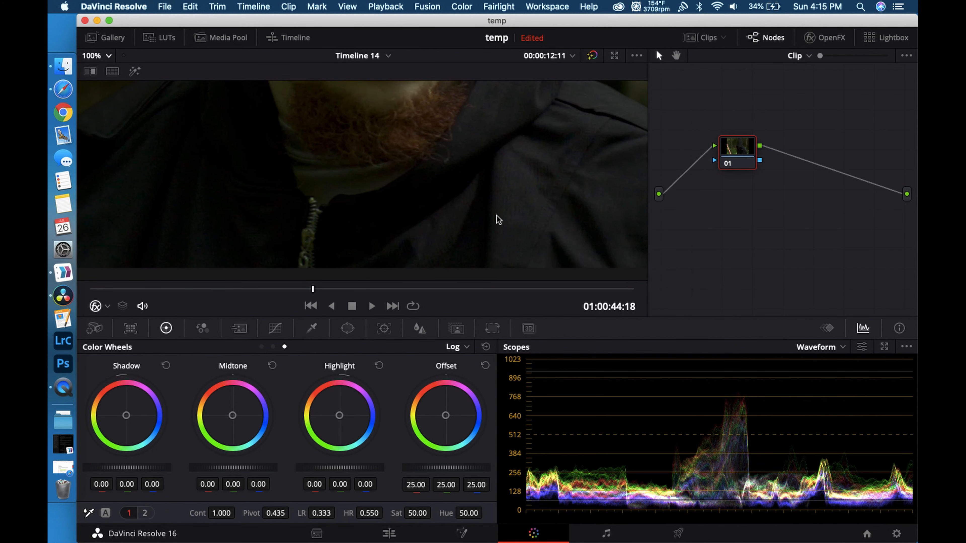
key(space)
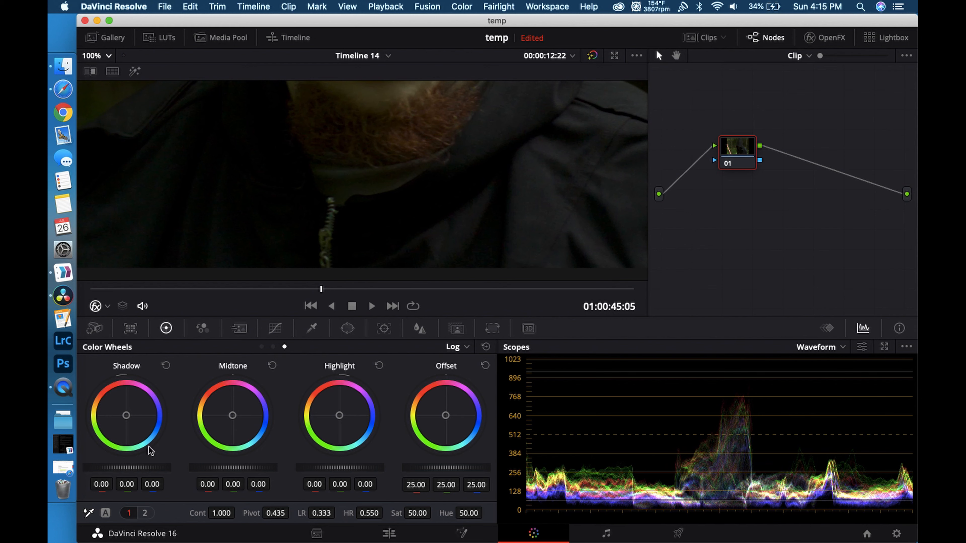
Step: Raise the overall lift of node 01 in the primary color wheels to brighten the dark jacket area
click(261, 346)
drag(135, 468, 191, 468)
Step: Set the clip's CinemaDNG raw decoding to Clip with the Blackmagic Design color space and Blackmagic Design Film gamma
click(94, 328)
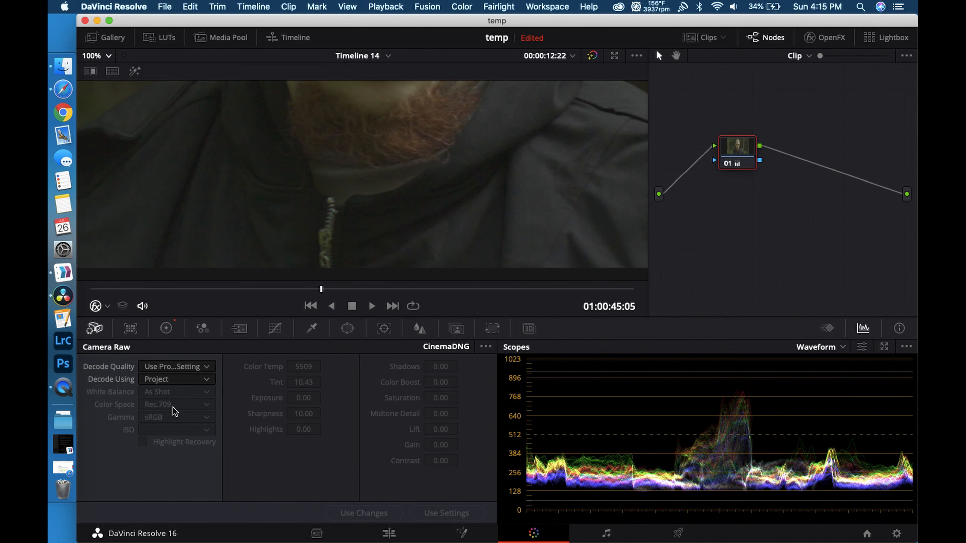
click(197, 380)
click(178, 433)
click(185, 404)
click(183, 444)
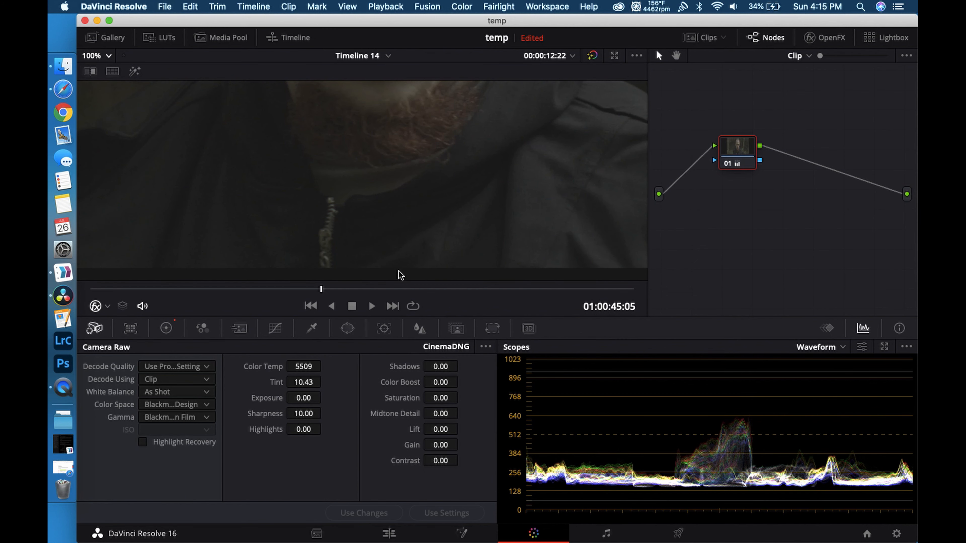
Step: Apply a Color Space Transform to node 01 with Blackmagic Design Film Gen 1 input color space and Blackmagic Design Film input gamma
drag(738, 152, 710, 153)
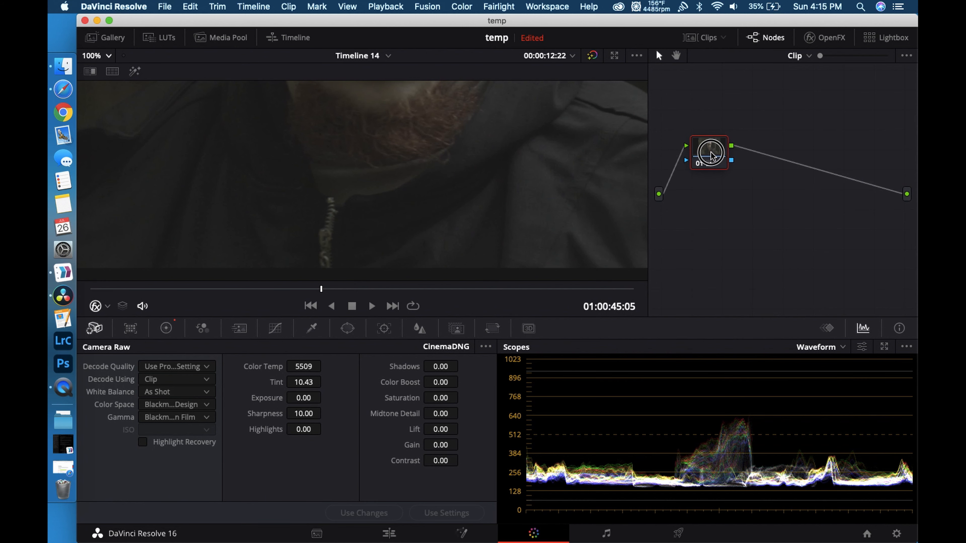
click(823, 39)
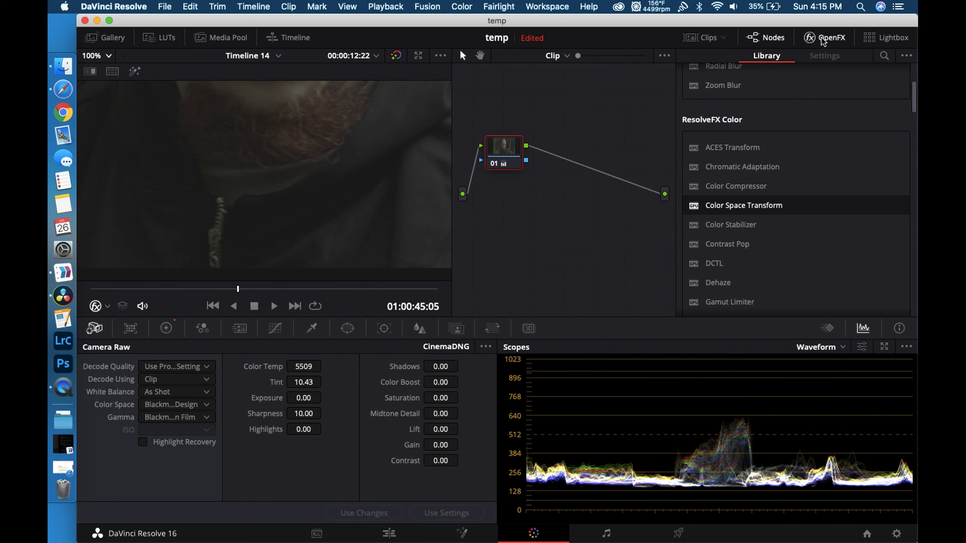
drag(764, 206, 506, 152)
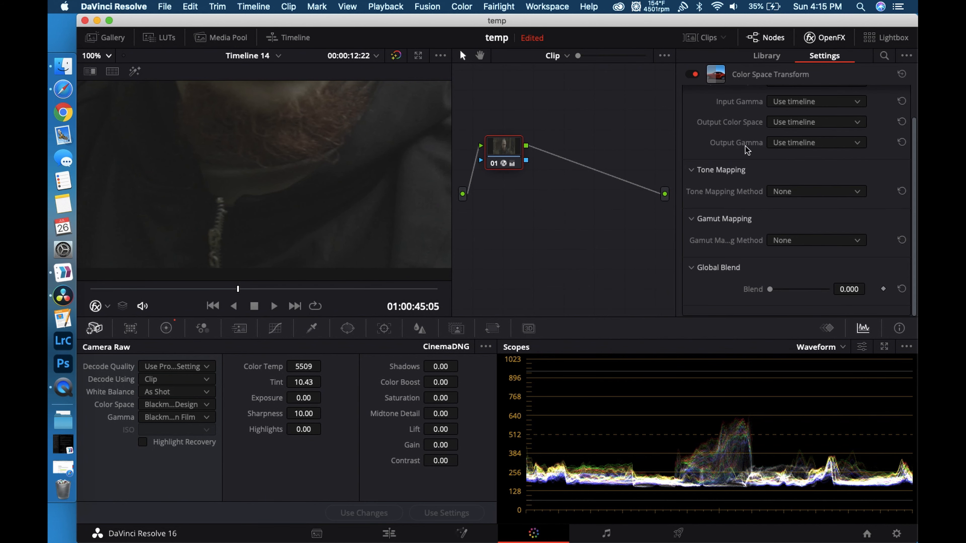
scroll(820, 138, up, 2)
click(817, 117)
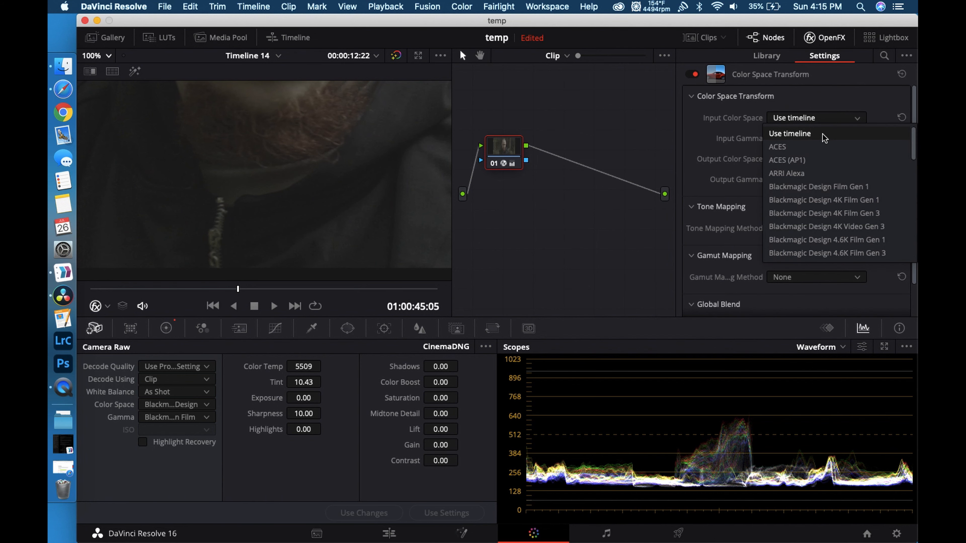
click(817, 190)
click(816, 138)
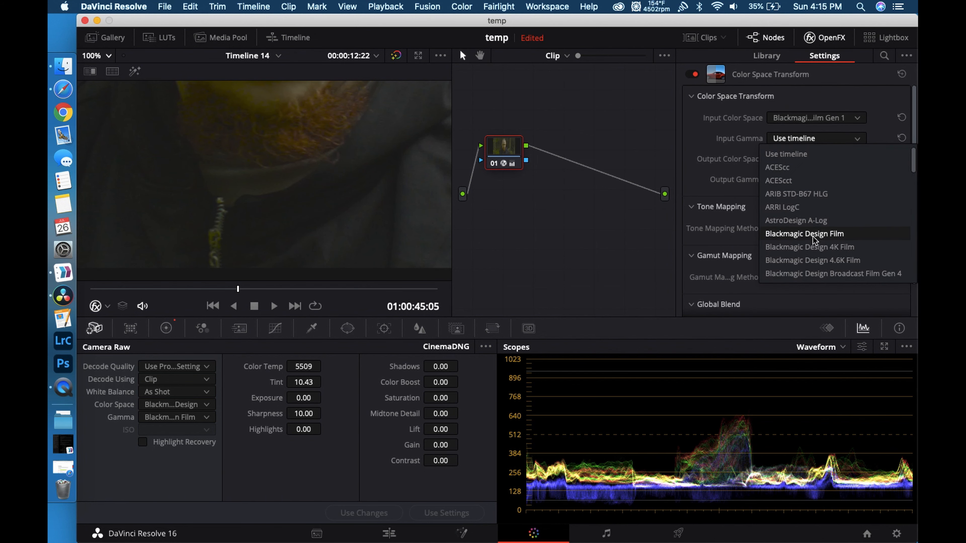
click(804, 233)
Step: Set the transform's output color space to ARRI Alexa and its output gamma to ARRI LogC
click(816, 159)
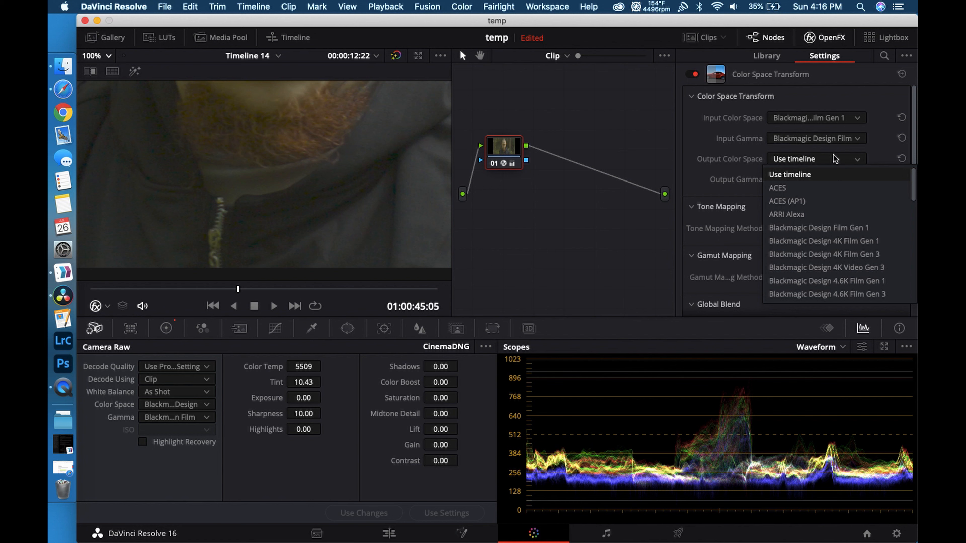
click(814, 215)
click(817, 179)
click(806, 248)
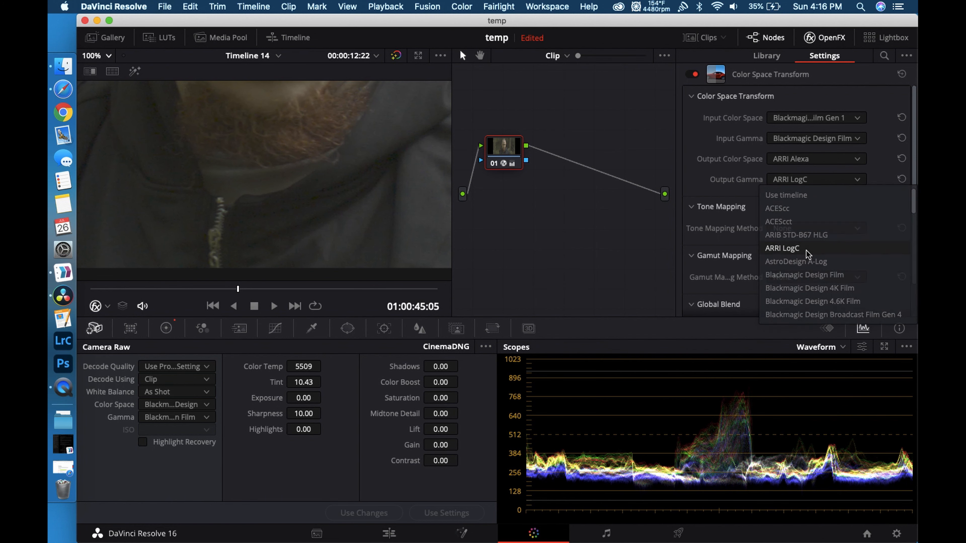
Step: Add a serial node after node 01 and apply a LUT to it
key(alt+s)
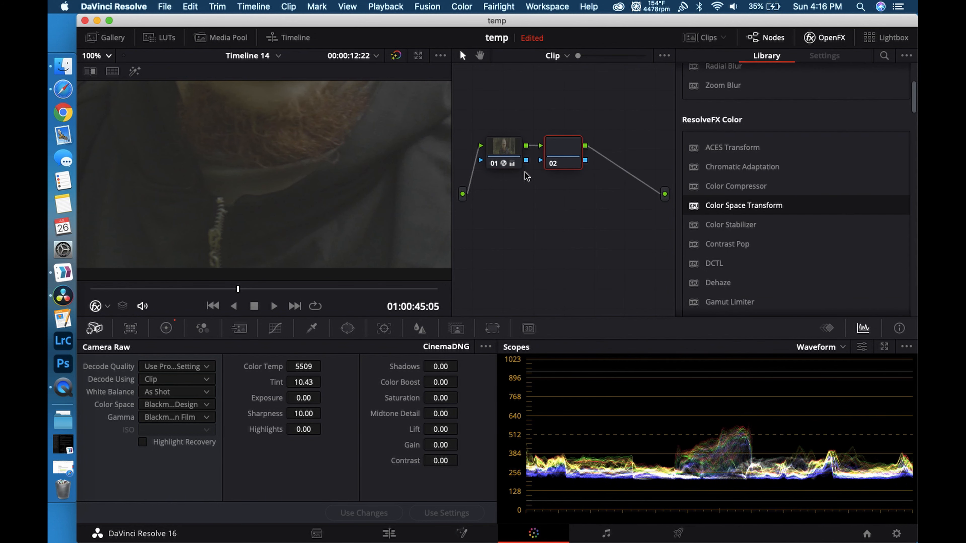
right_click(568, 152)
mouse_move(610, 298)
click(674, 299)
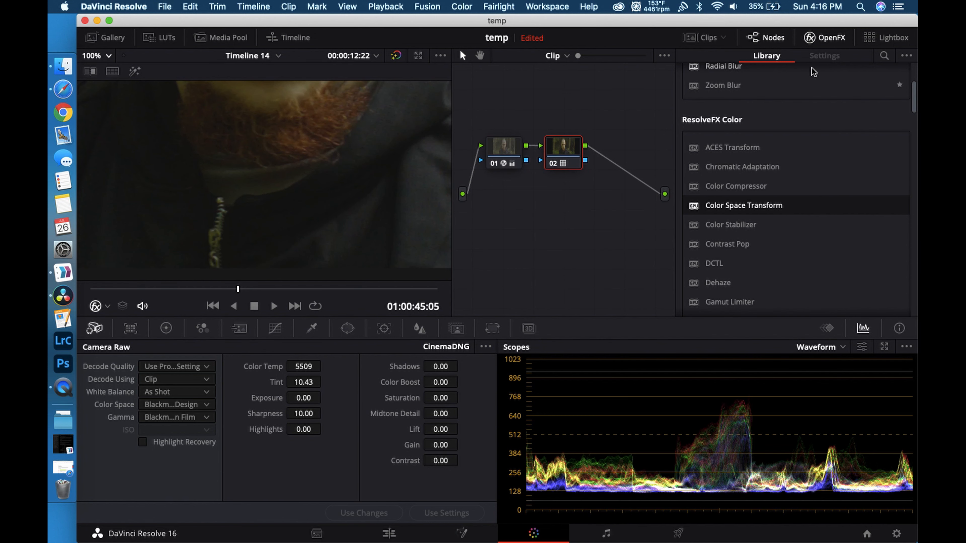
Step: Examine the graded face, beard and dark jacket at 200% and 142% viewer zoom, return to Fit and go to 01:00:44:09
click(221, 37)
click(221, 37)
click(107, 57)
click(103, 73)
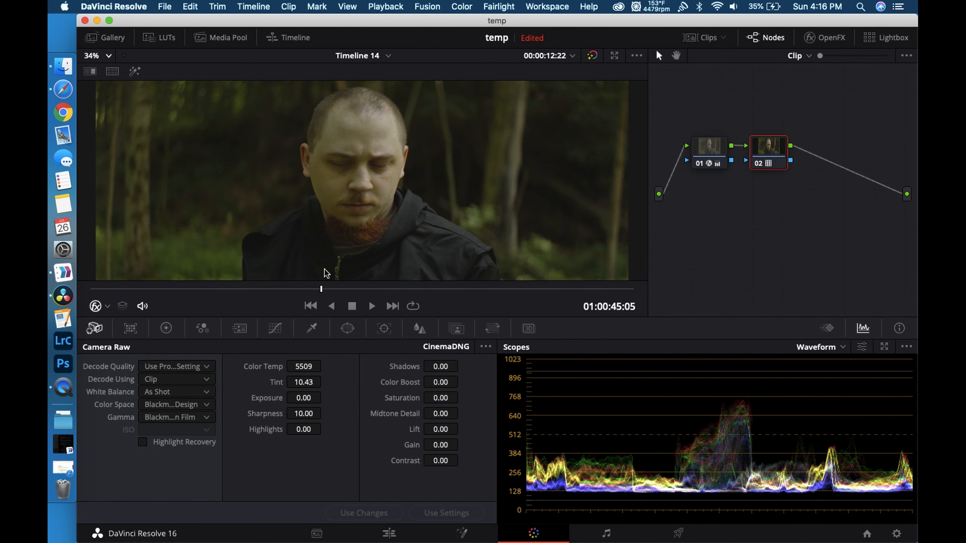
click(107, 56)
click(108, 157)
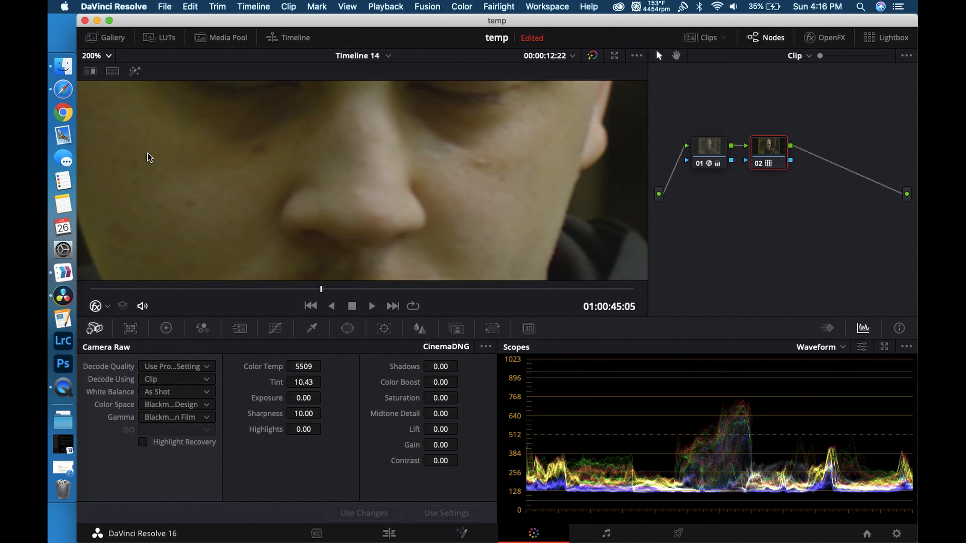
scroll(267, 197, down, 3)
scroll(267, 197, down, 5)
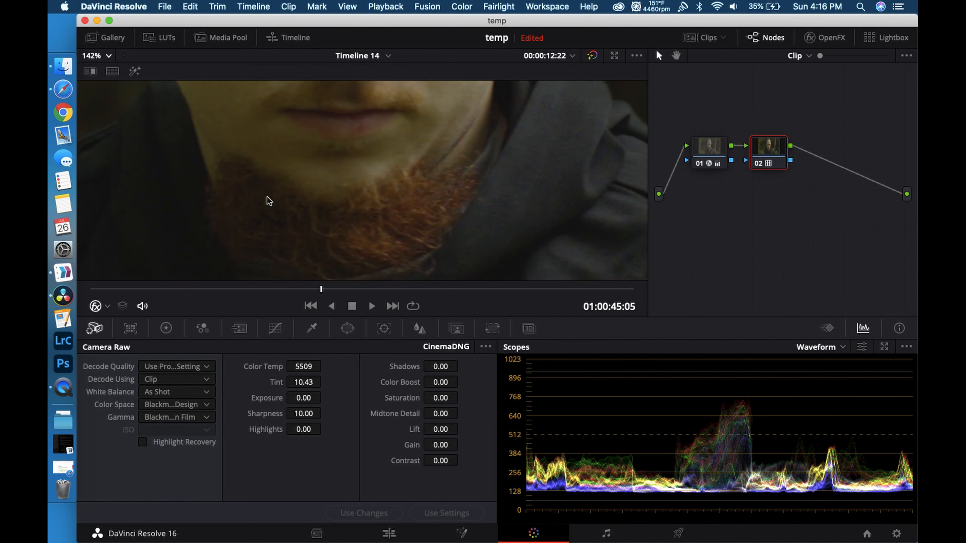
scroll(267, 196, down, 6)
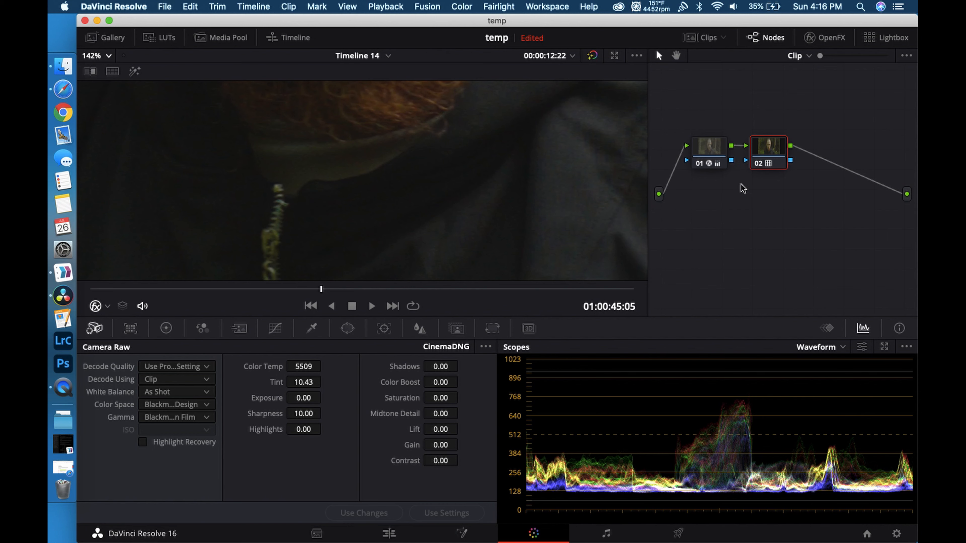
click(108, 56)
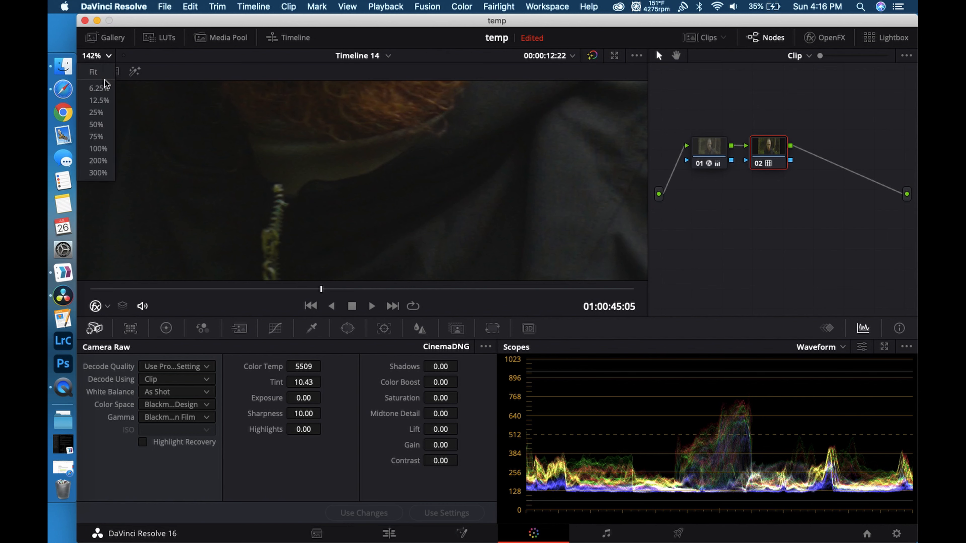
click(107, 75)
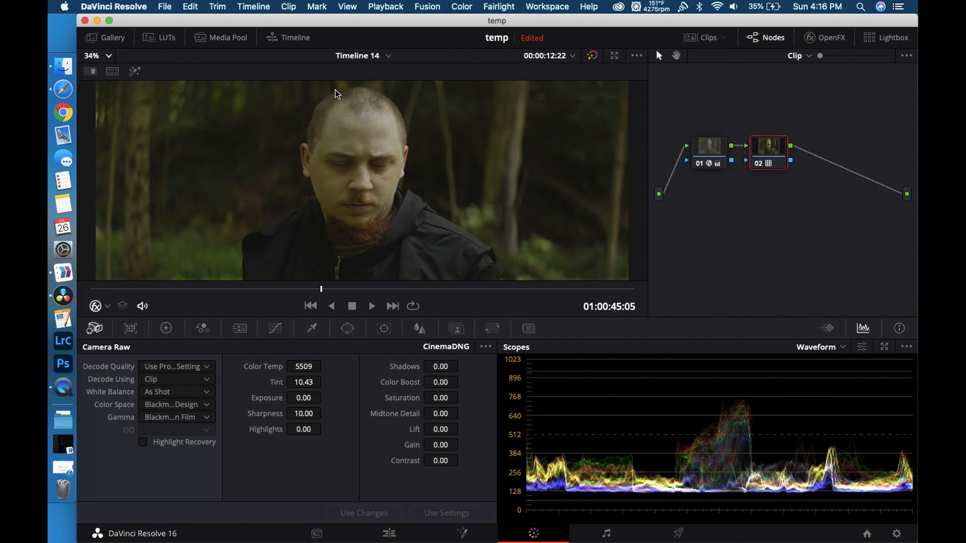
click(306, 290)
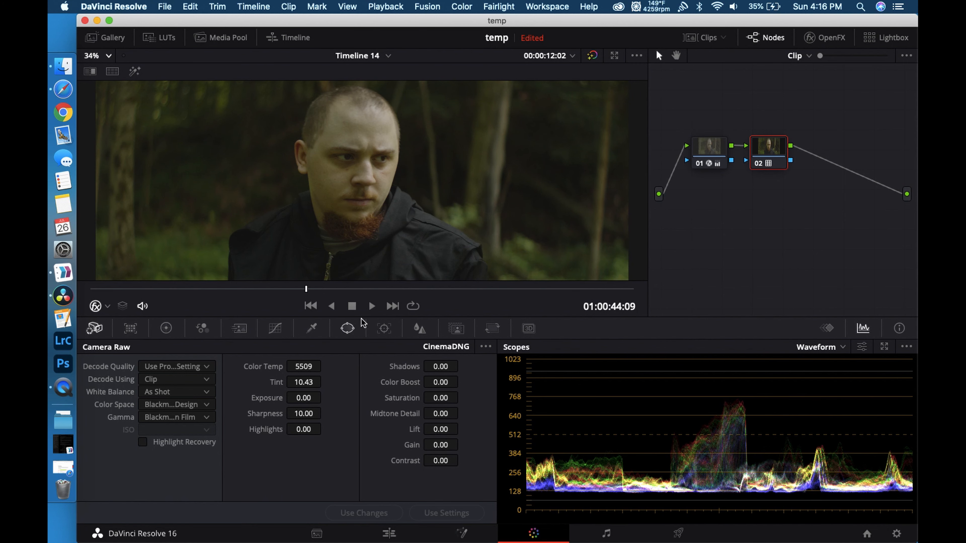
Step: Try temporal noise reduction on node 02 with 3 frames and luma and chroma thresholds of 7.6, and reset all motion effects
click(243, 329)
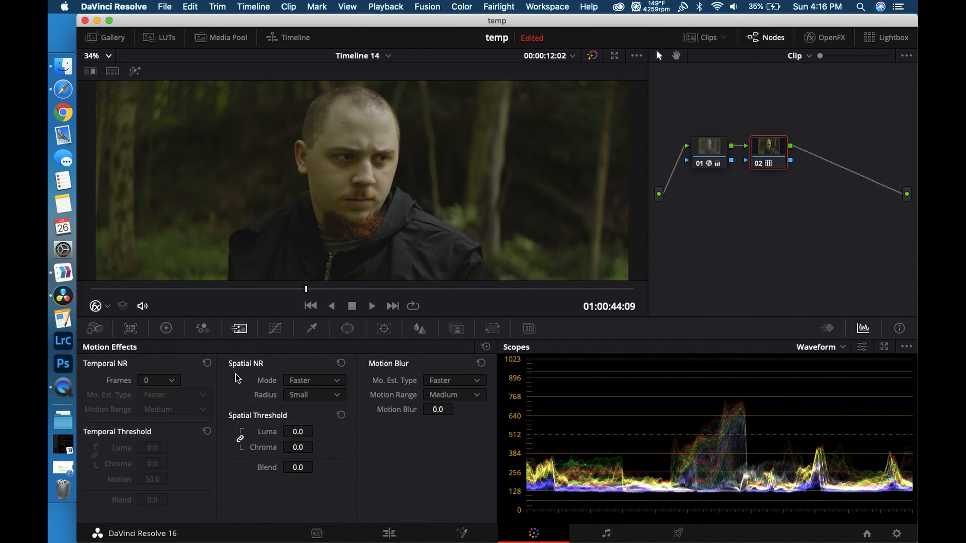
click(171, 380)
click(156, 440)
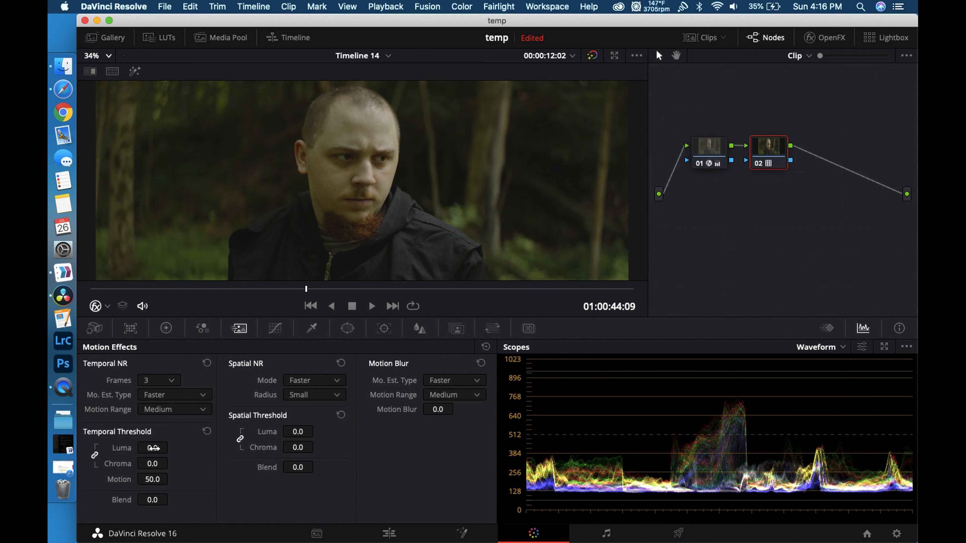
drag(152, 448, 153, 450)
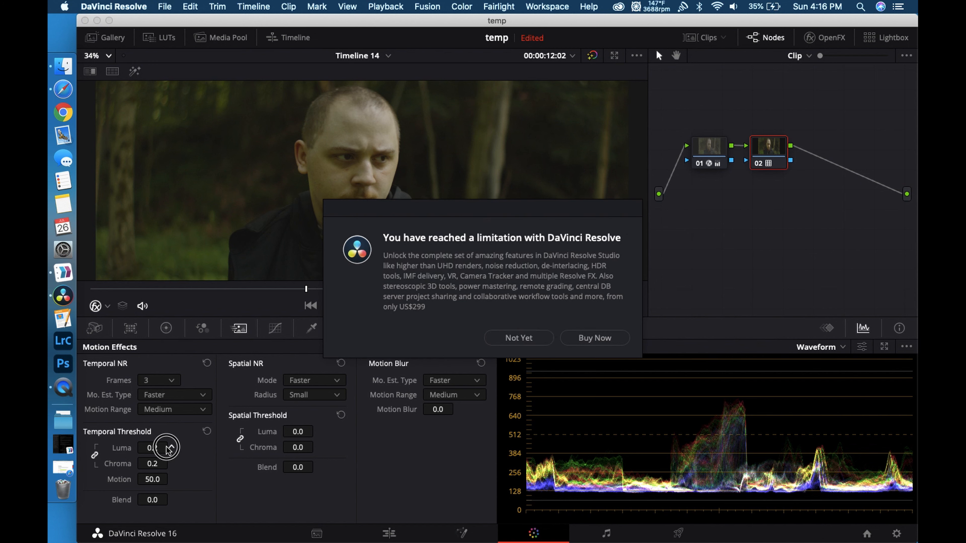
click(544, 338)
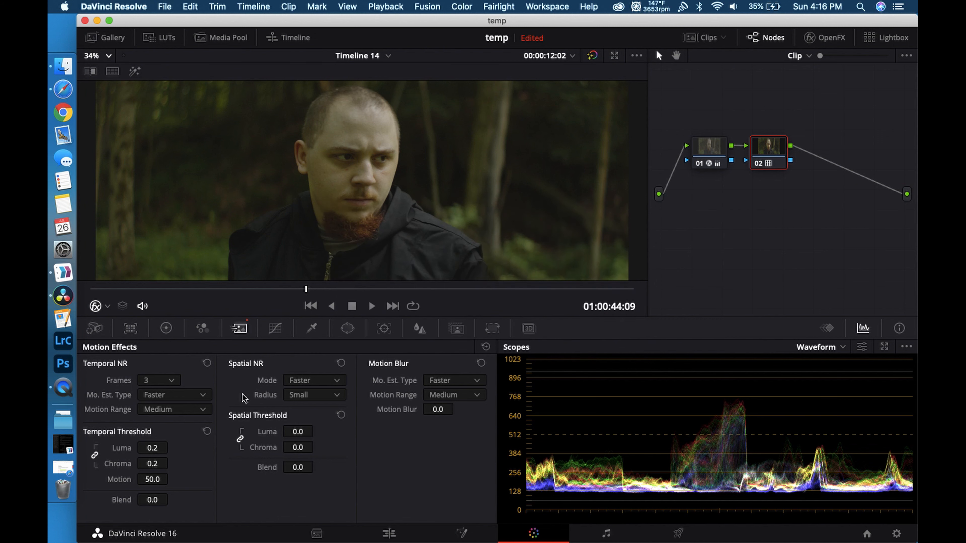
drag(151, 447, 166, 447)
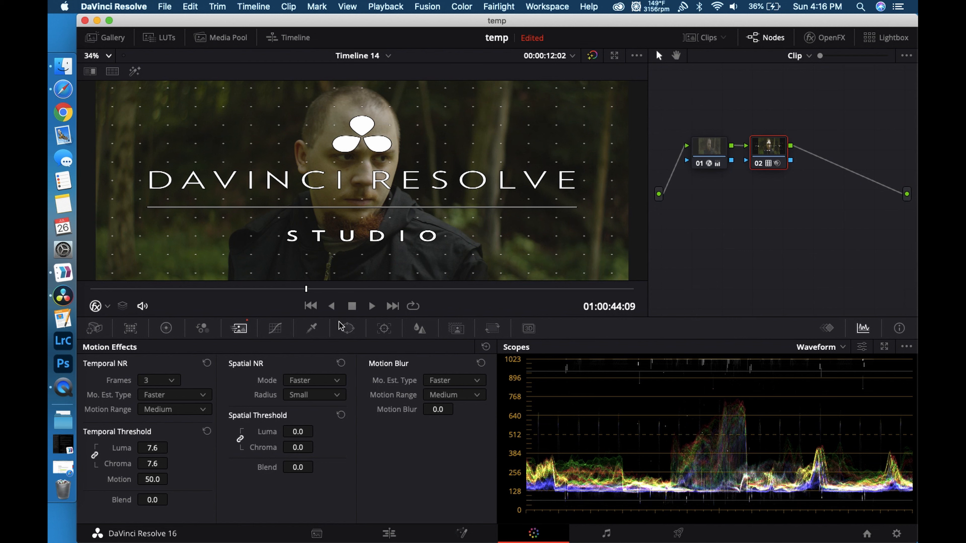
click(485, 346)
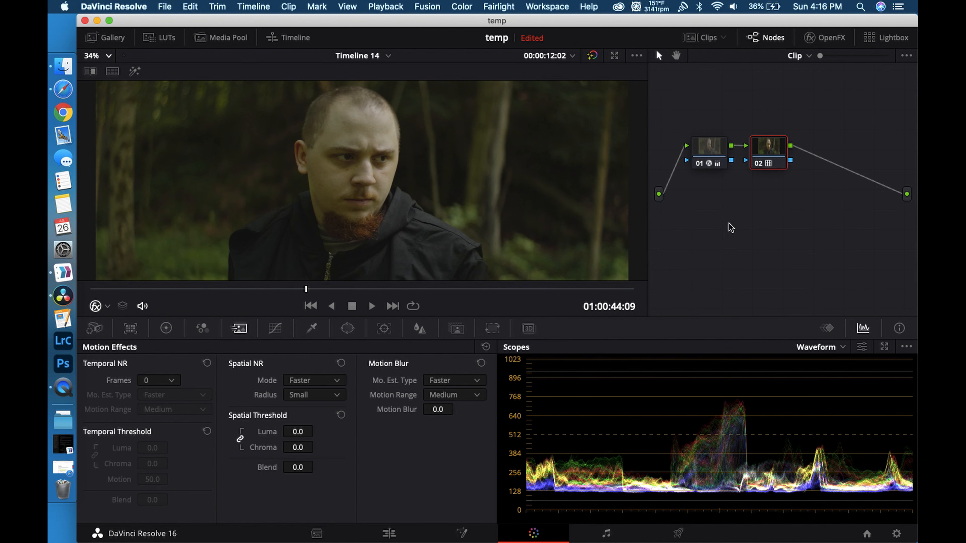